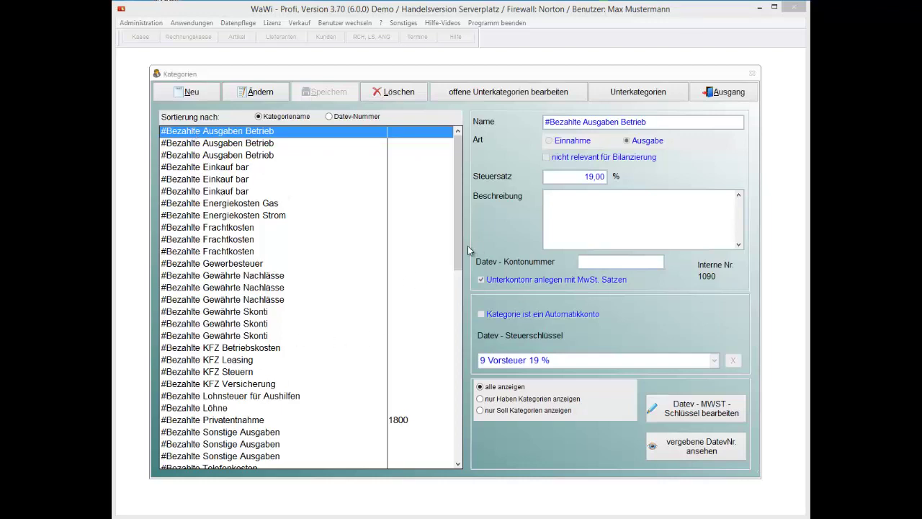
Step: Create a new category named "Miete Laden" and classify it as an expense (Ausgabe)
{"action": "left_click_drag", "start_coordinate": [458, 251], "coordinate": [459, 440]}
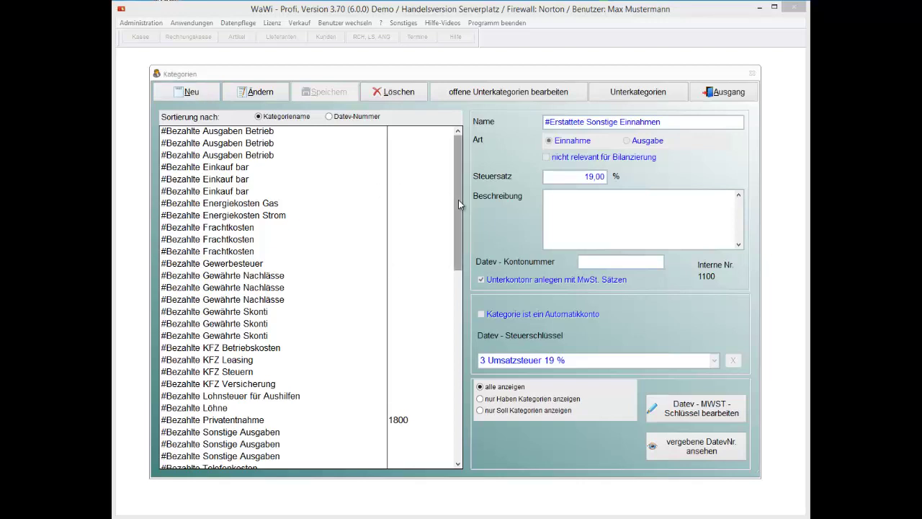
{"action": "scroll", "coordinate": [459, 200], "scroll_direction": "down", "scroll_amount": 4}
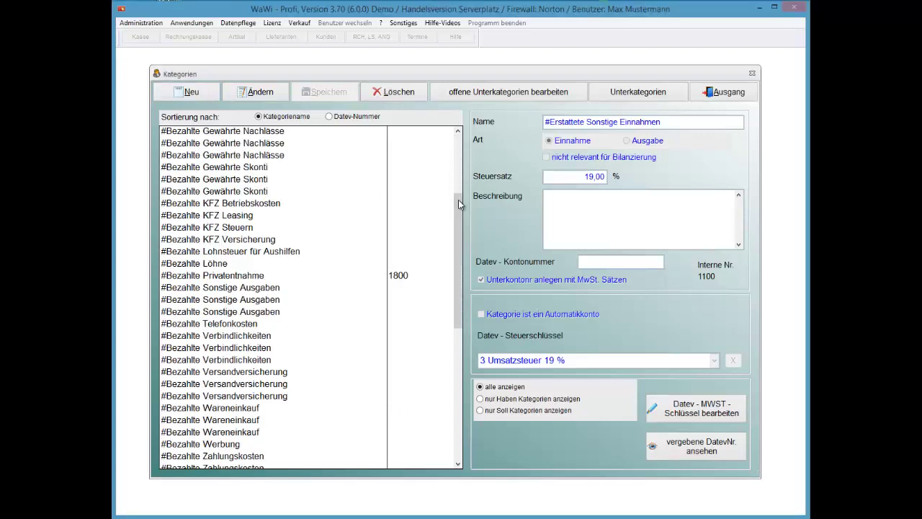
{"action": "scroll", "coordinate": [458, 204], "scroll_direction": "down", "scroll_amount": 9}
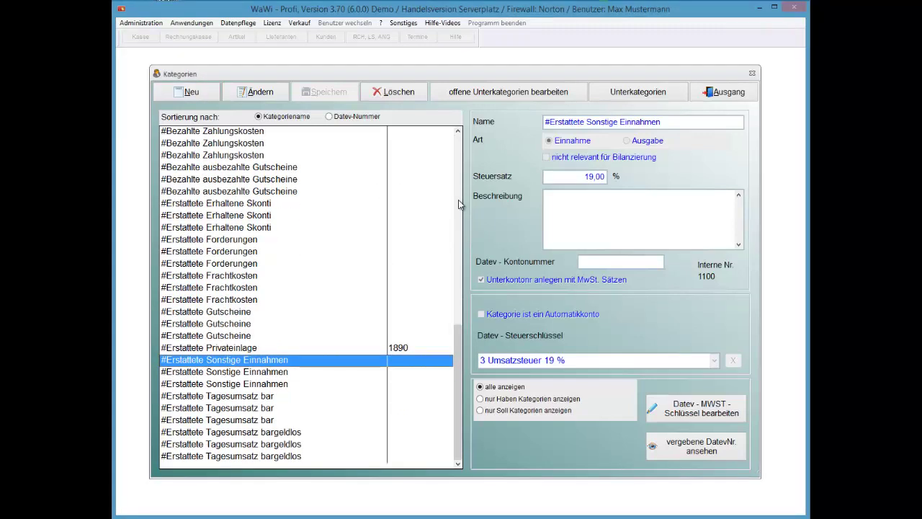
{"action": "left_click", "coordinate": [459, 201]}
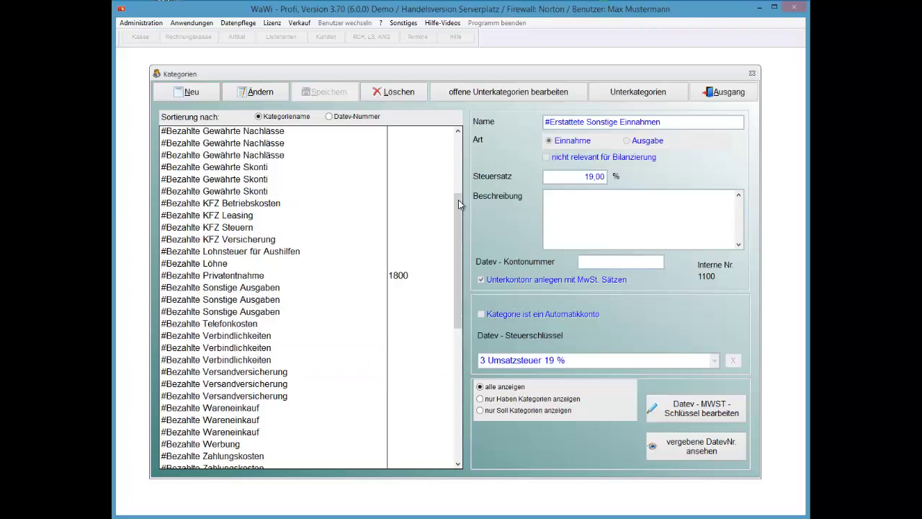
{"action": "left_click", "coordinate": [186, 91]}
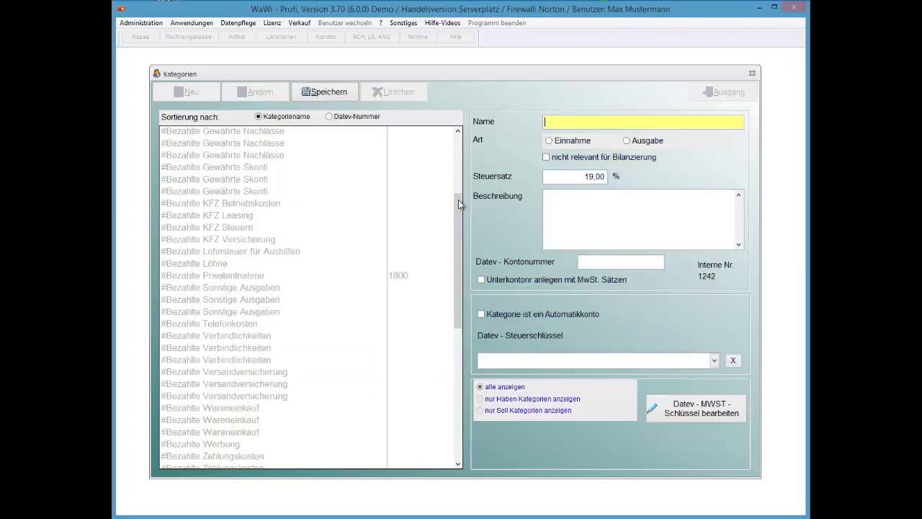
{"action": "type", "text": "Miete Laden"}
{"action": "key", "text": "Tab"}
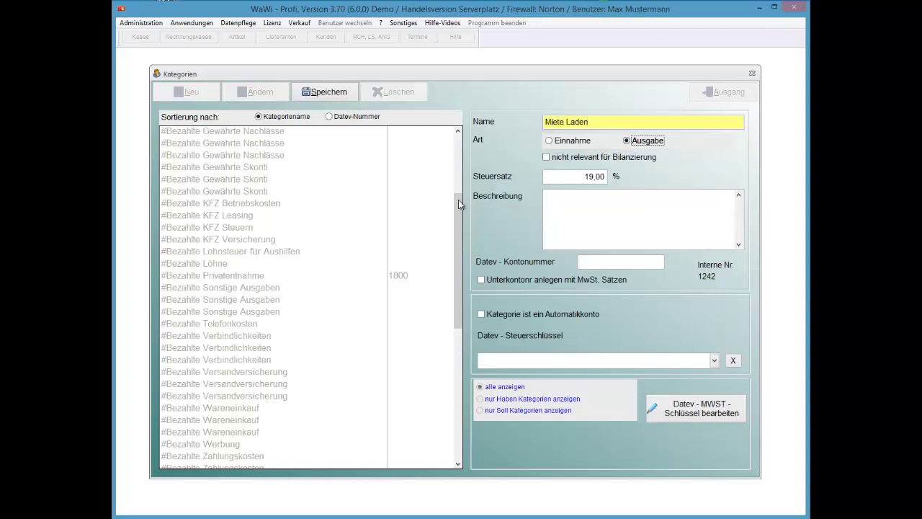
{"action": "key", "text": "Tab"}
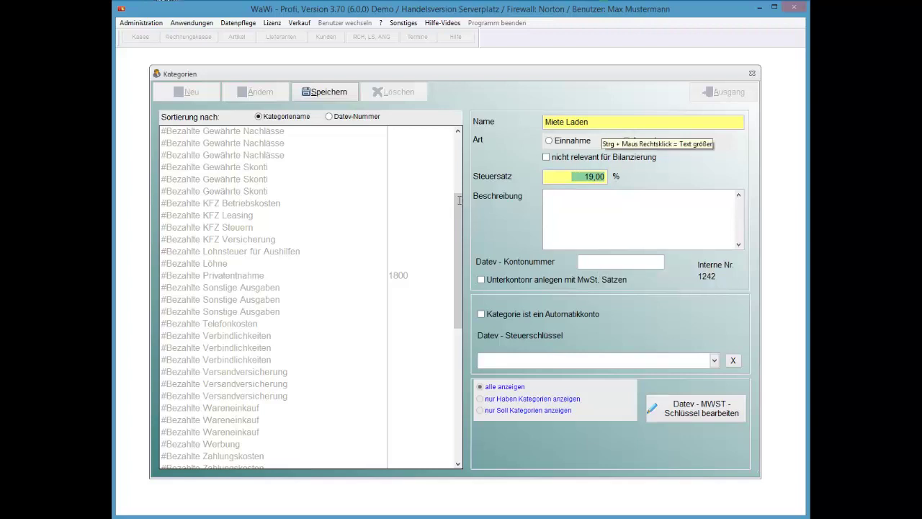
{"action": "key", "text": "Tab"}
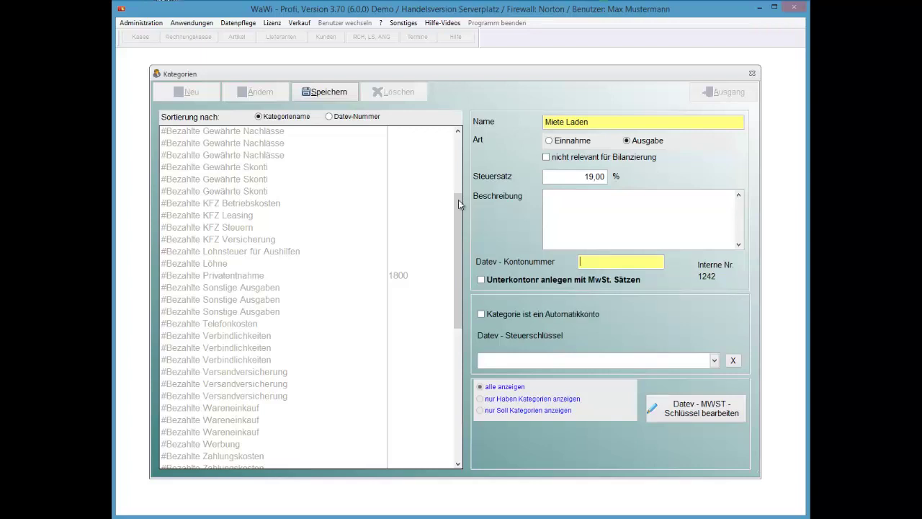
Step: Mark Miete Laden as an automatic account (Automatikkonto), with sub-account creation by VAT rates switched off
{"action": "key", "text": "Tab"}
{"action": "key", "text": "space"}
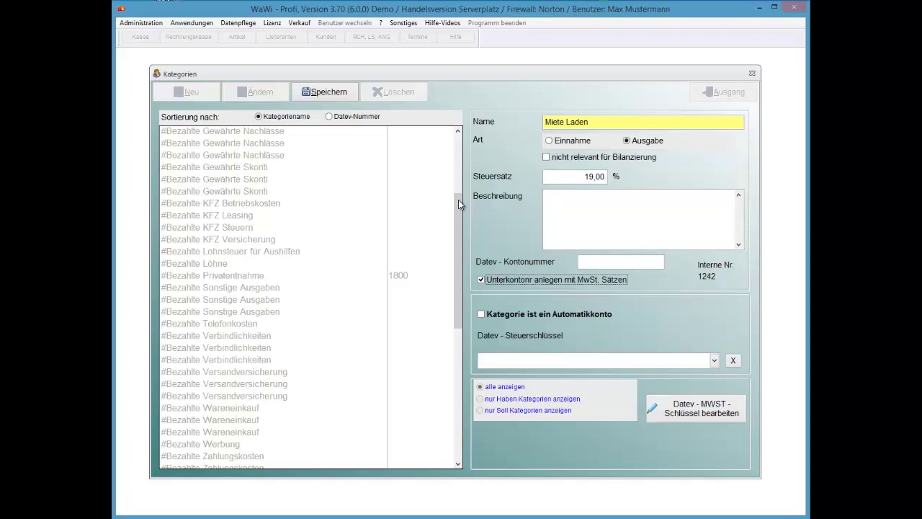
{"action": "key", "text": "Tab"}
{"action": "key", "text": "space"}
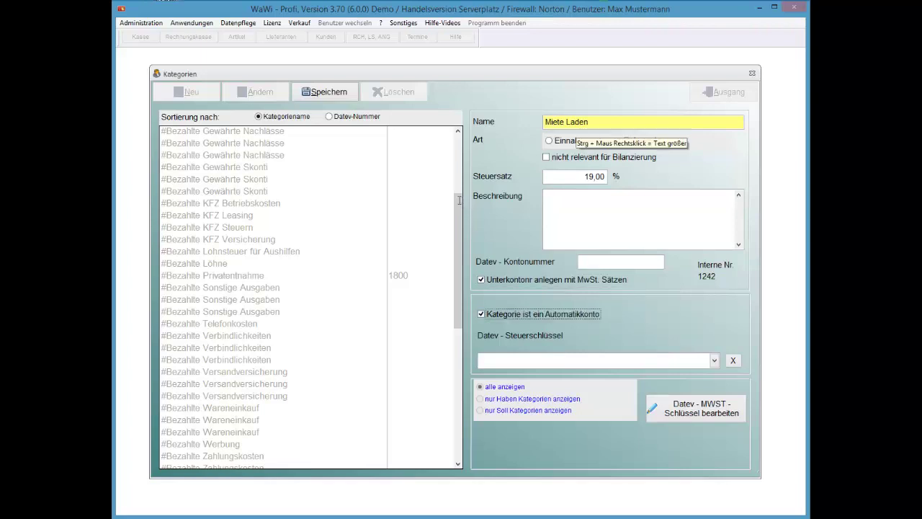
{"action": "left_click_drag", "start_coordinate": [590, 121], "coordinate": [544, 122]}
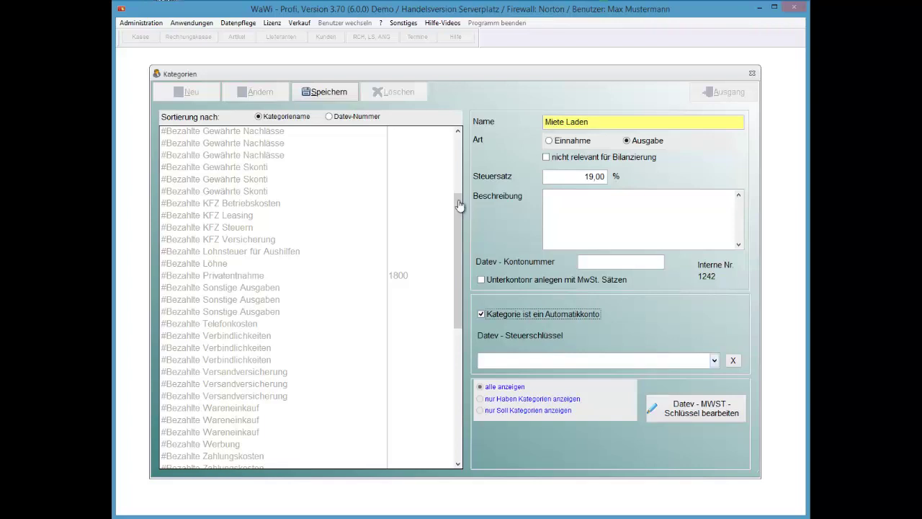
Step: Assign the Datev tax key 9 Vorsteuer 19 % to Miete Laden and save the category
{"action": "key", "text": "Tab"}
{"action": "key", "text": "Down"}
{"action": "key", "text": "Down"}
{"action": "key", "text": "Down"}
{"action": "key", "text": "Down"}
{"action": "key", "text": "Down"}
{"action": "key", "text": "Down"}
{"action": "key", "text": "Down"}
{"action": "key", "text": "Down"}
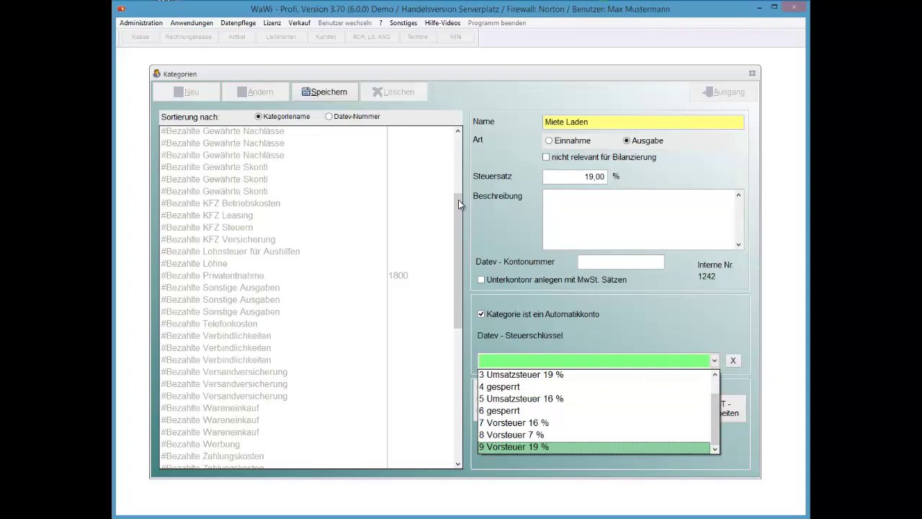
{"action": "key", "text": "Return"}
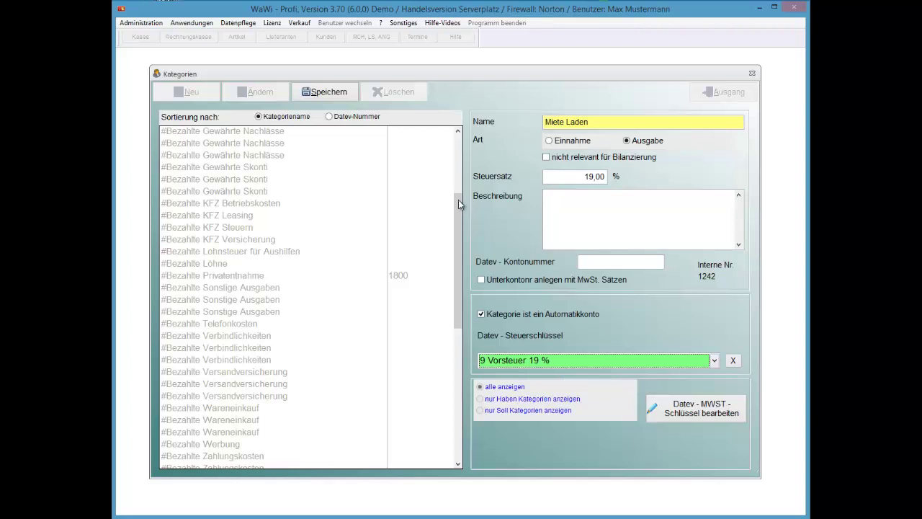
{"action": "key", "text": "alt+s"}
{"action": "key", "text": "Return"}
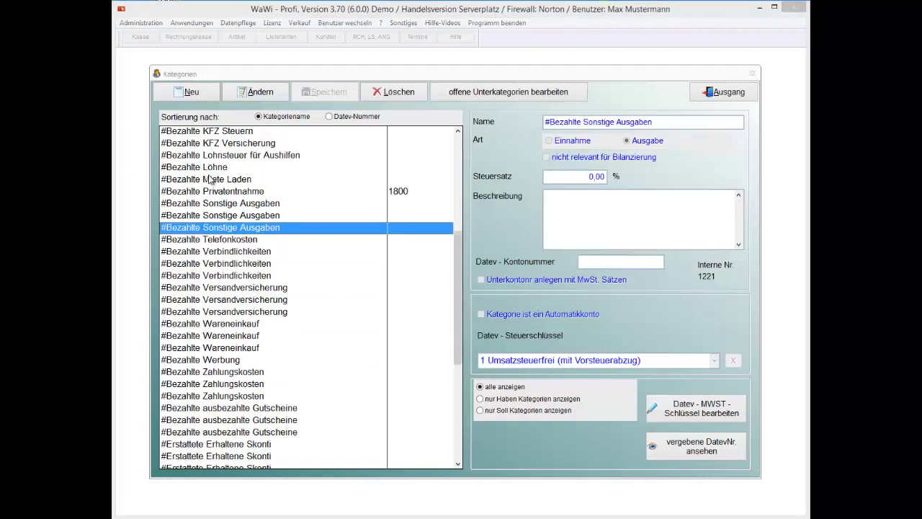
Step: Create another category named "Kundengeschenke" and classify it as an expense (Ausgabe)
{"action": "left_click", "coordinate": [180, 96]}
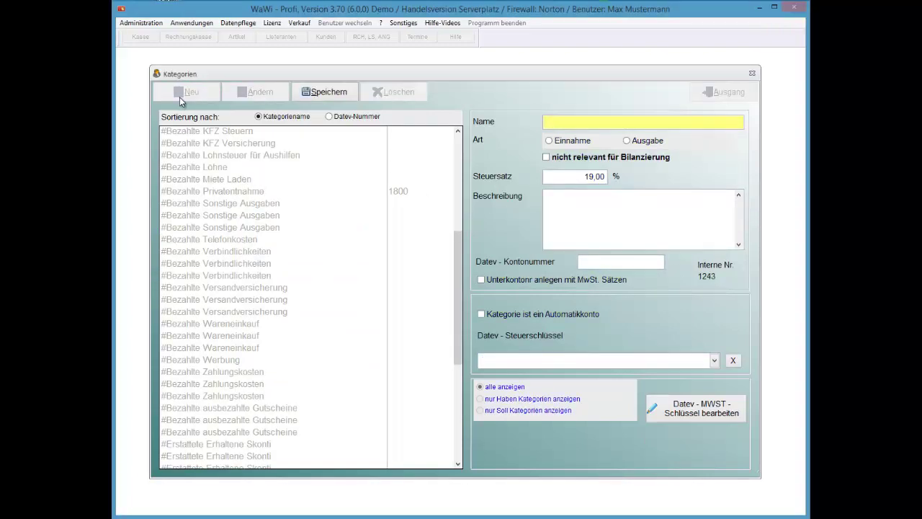
{"action": "type", "text": "Kundengeschenke"}
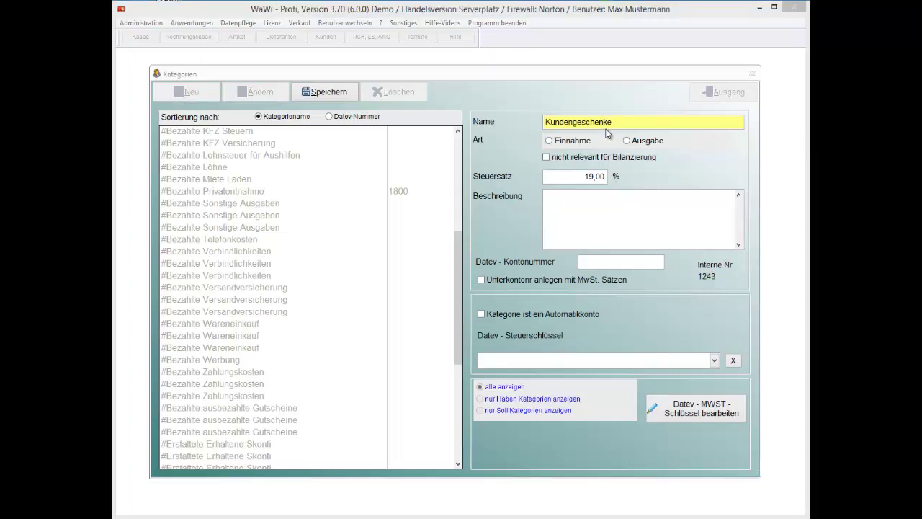
{"action": "left_click", "coordinate": [618, 122]}
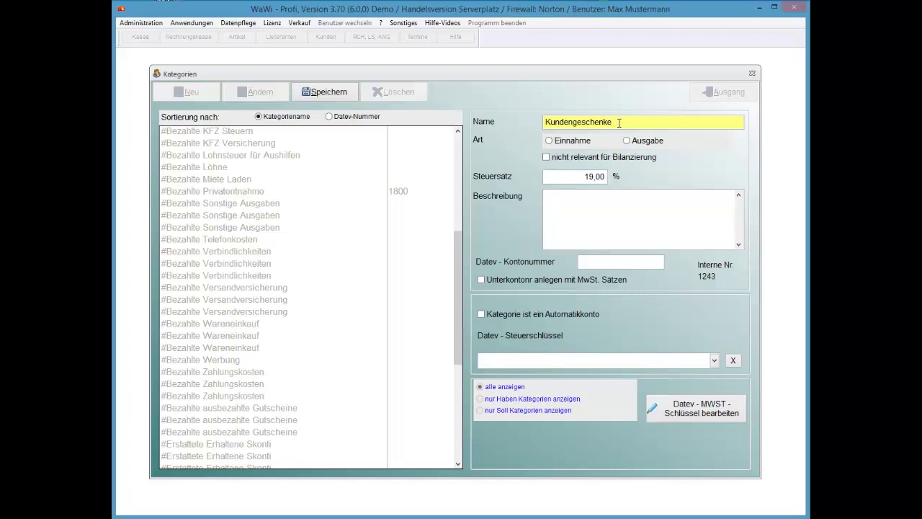
{"action": "left_click", "coordinate": [626, 141]}
{"action": "double_click", "coordinate": [618, 123]}
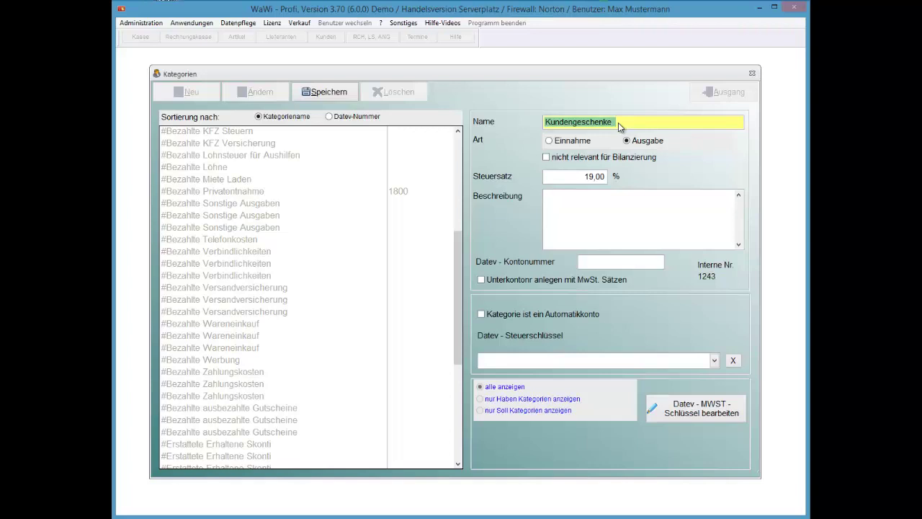
{"action": "double_click", "coordinate": [619, 123]}
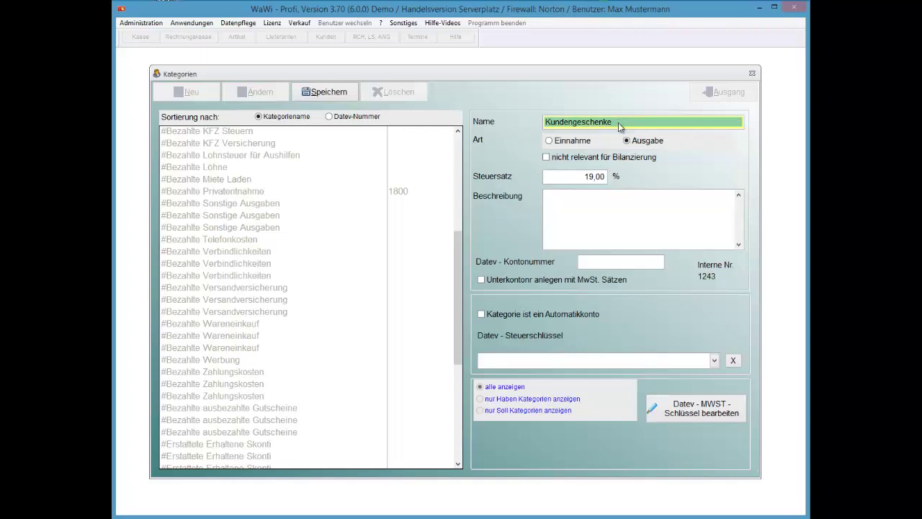
Step: Enable sub-accounts with VAT rates for Kundengeschenke and mark it as an automatic account
{"action": "key", "text": "Tab"}
{"action": "key", "text": "space"}
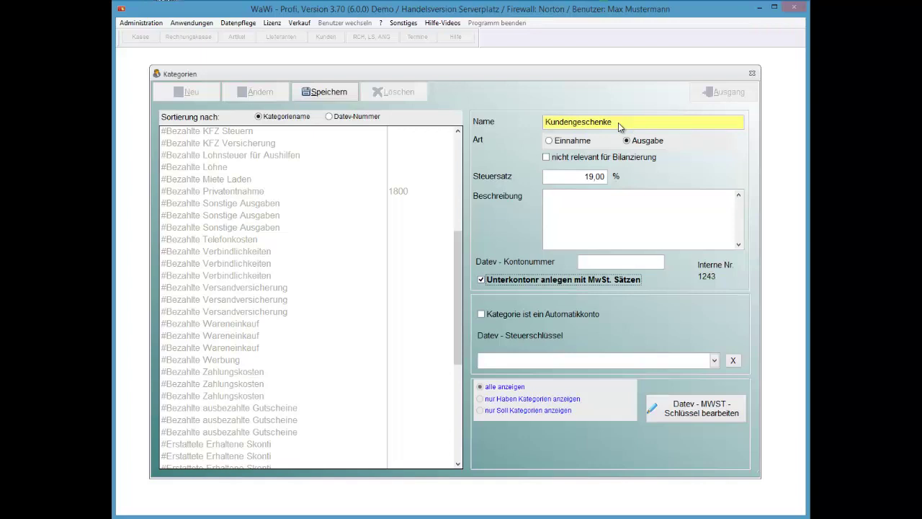
{"action": "key", "text": "Tab"}
{"action": "key", "text": "space"}
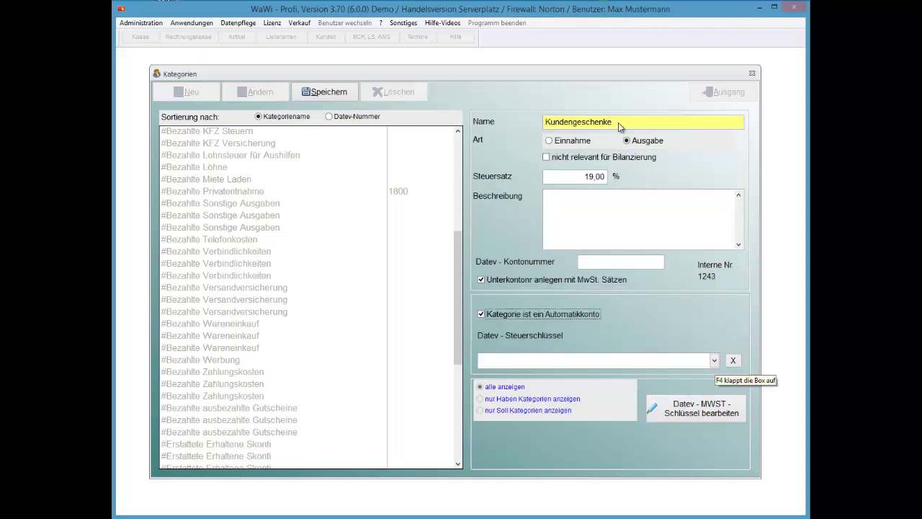
Step: Assign the Datev tax key 9 Vorsteuer 19 % to Kundengeschenke and save the category
{"action": "key", "text": "Tab"}
{"action": "key", "text": "alt+Down"}
{"action": "scroll", "coordinate": [598, 411], "scroll_direction": "down", "scroll_amount": 1}
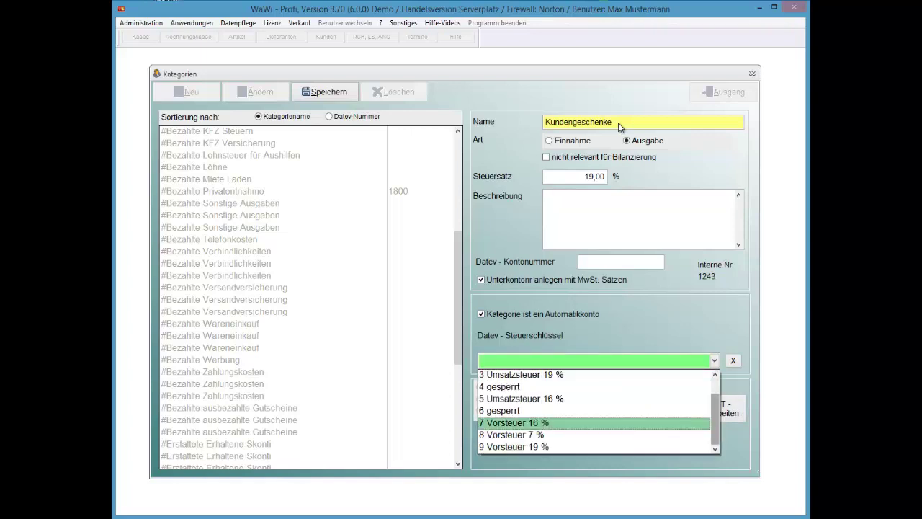
{"action": "key", "text": "Down"}
{"action": "key", "text": "Down"}
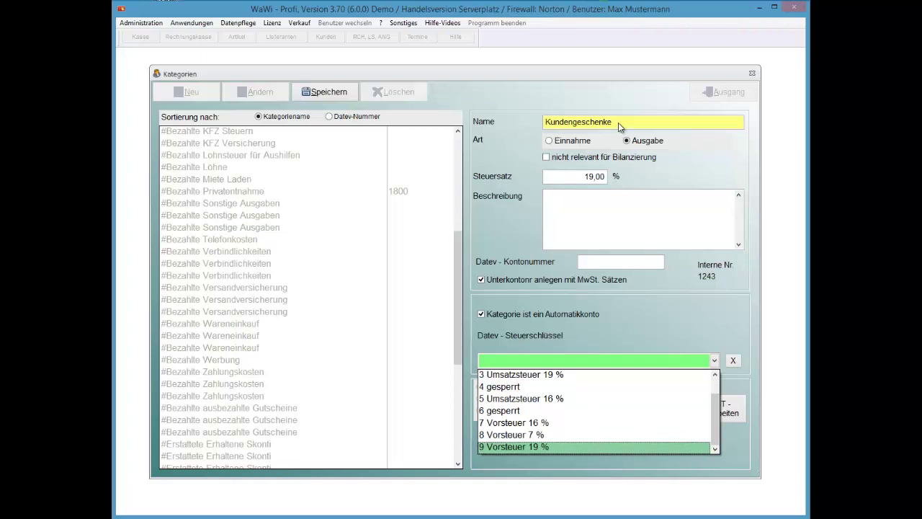
{"action": "key", "text": "Return"}
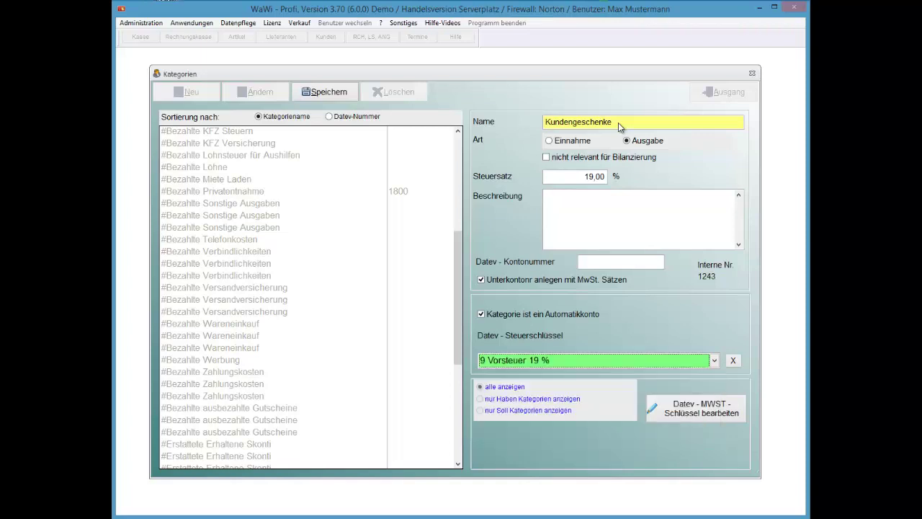
{"action": "key", "text": "alt+s"}
{"action": "key", "text": "Return"}
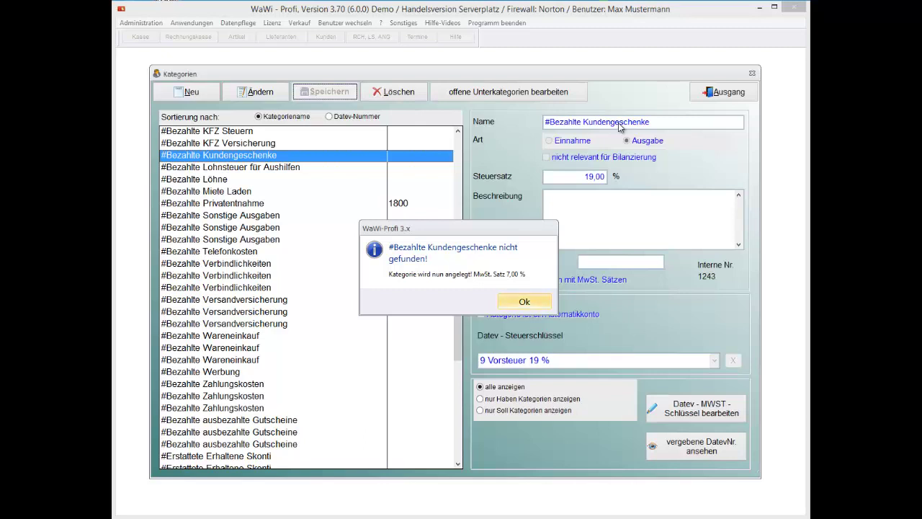
Step: Confirm creation of the Kundengeschenke subcategories and leave the Datev number completion list without entering an account number
{"action": "key", "text": "Return"}
{"action": "key", "text": "Return"}
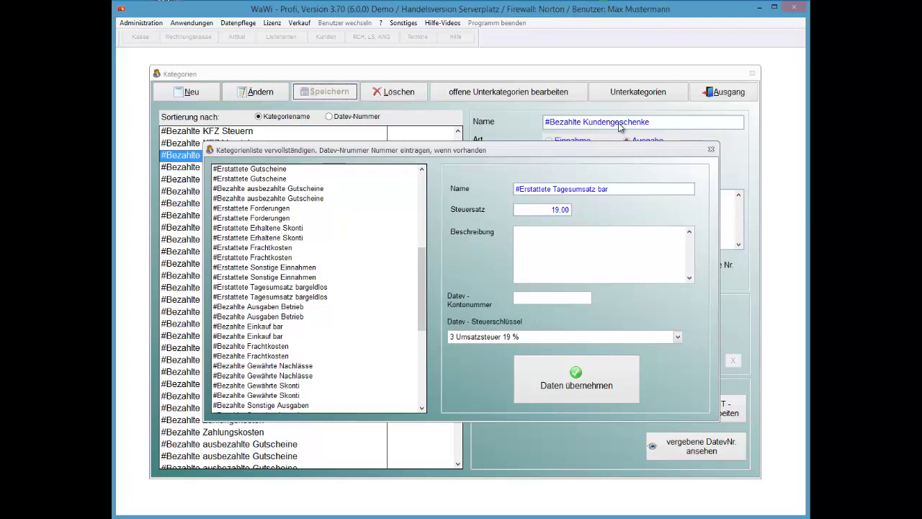
{"action": "left_click", "coordinate": [587, 298]}
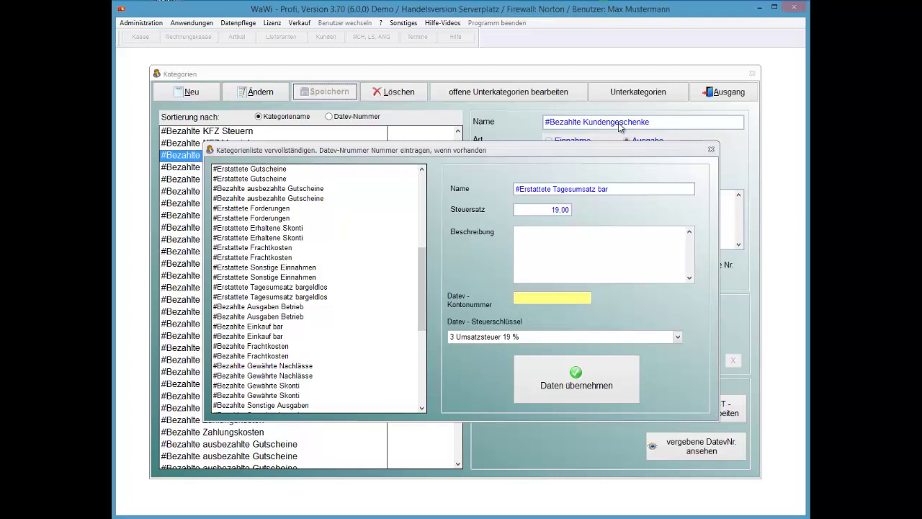
{"action": "key", "text": "Return"}
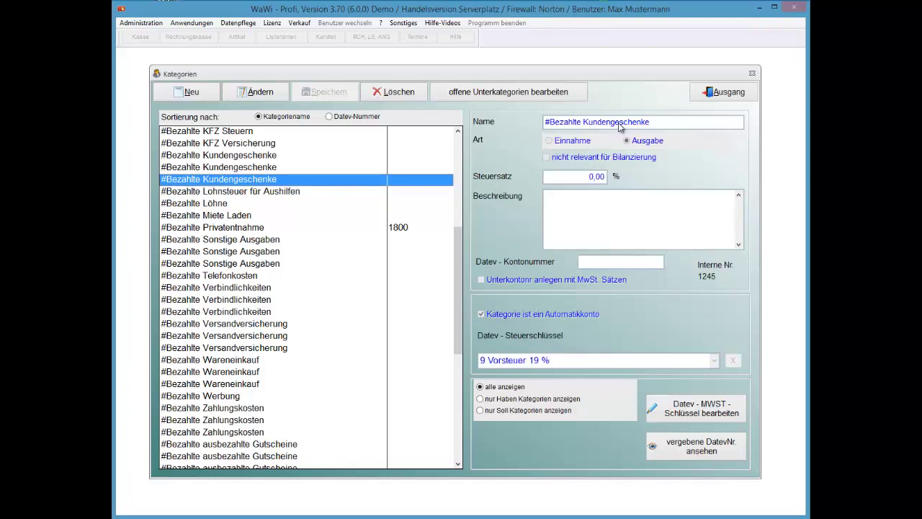
Step: Change the tax key of the 7 % Kundengeschenke subcategory to 8 Vorsteuer 7 % and save it
{"action": "key", "text": "Up"}
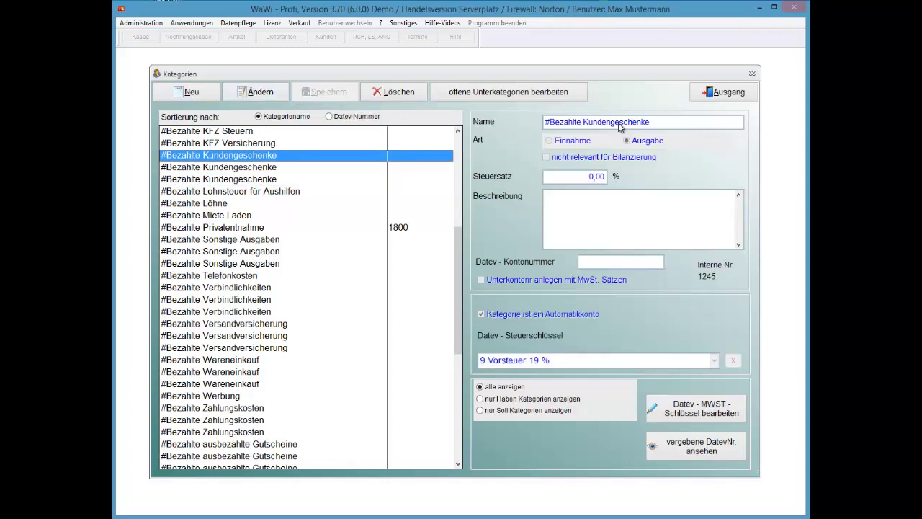
{"action": "key", "text": "alt+ä"}
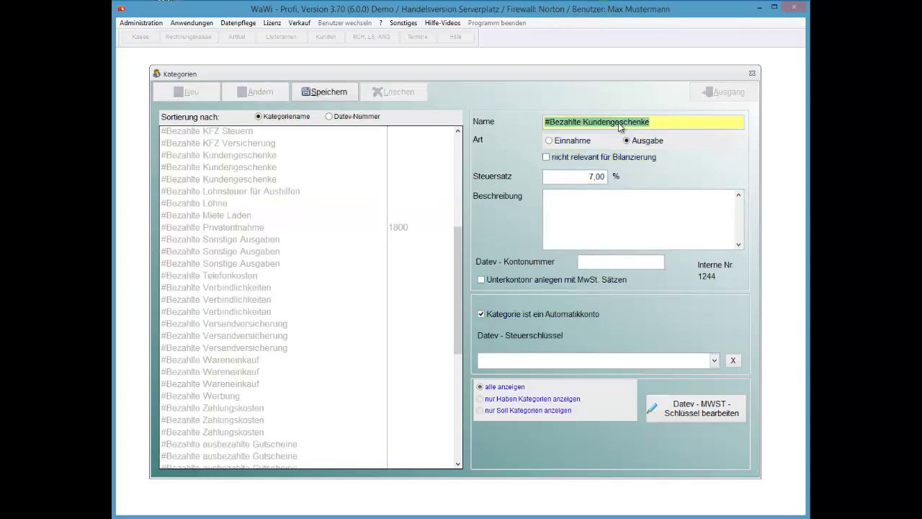
{"action": "key", "text": "F4"}
{"action": "key", "text": "Down"}
{"action": "key", "text": "Down"}
{"action": "key", "text": "Down"}
{"action": "key", "text": "Down"}
{"action": "key", "text": "Down"}
{"action": "key", "text": "Down"}
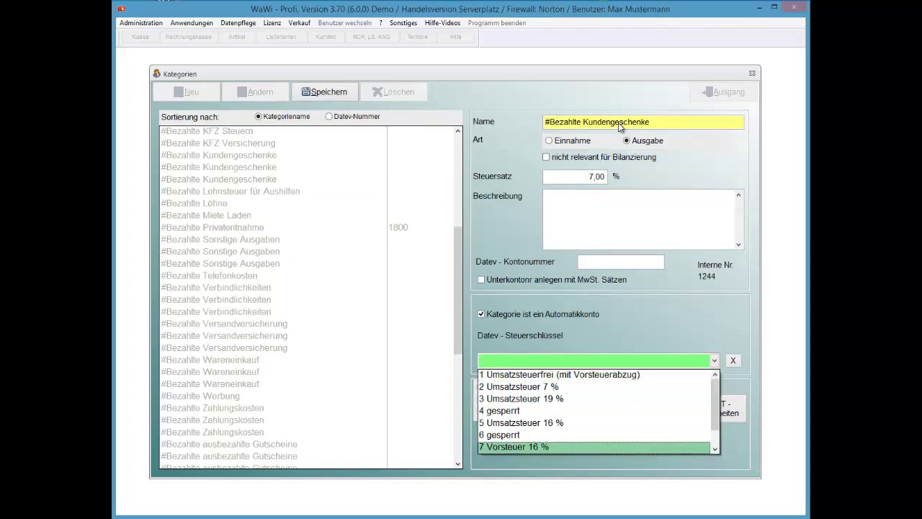
{"action": "key", "text": "Up"}
{"action": "key", "text": "Down"}
{"action": "scroll", "coordinate": [618, 123], "scroll_direction": "down", "scroll_amount": 1}
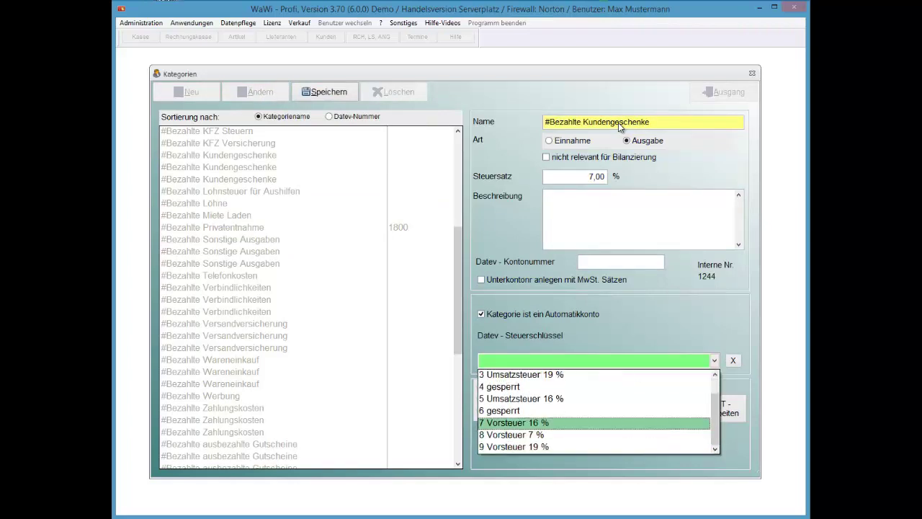
{"action": "key", "text": "Down"}
{"action": "key", "text": "Return"}
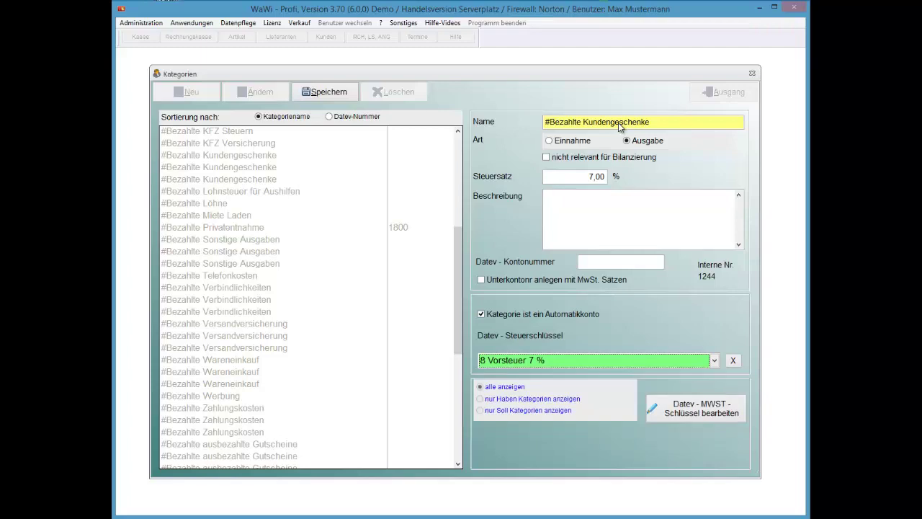
{"action": "key", "text": "alt+s"}
{"action": "key", "text": "Return"}
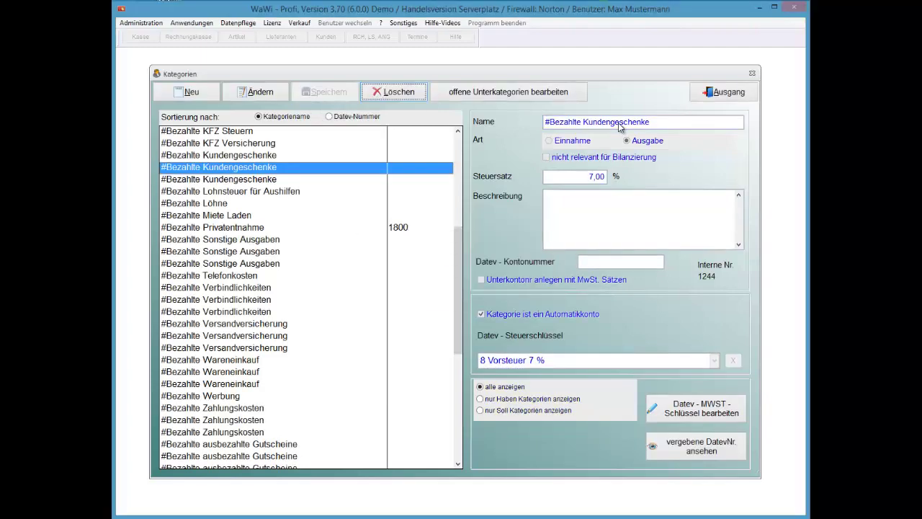
Step: Change the Datev tax key of the 0 % Kundengeschenke subcategory to 1 Umsatzsteuerfrei (mit Vorsteuerabzug) and save it
{"action": "key", "text": "alt+adiaeresis"}
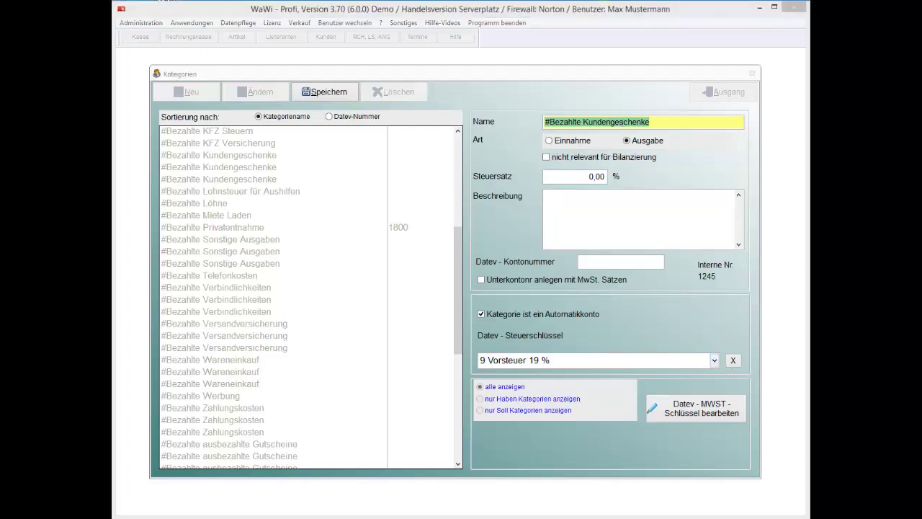
{"action": "left_click", "coordinate": [567, 363]}
{"action": "scroll", "coordinate": [567, 365], "scroll_direction": "up", "scroll_amount": 3}
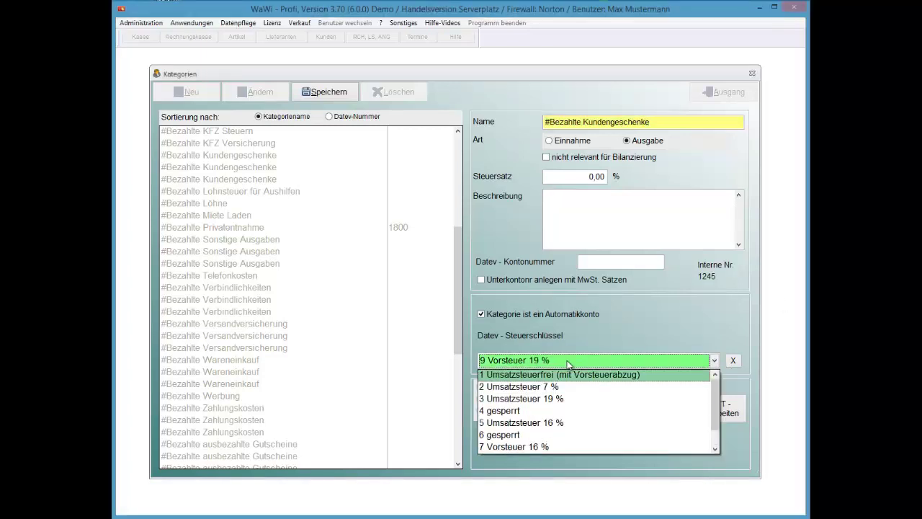
{"action": "key", "text": "Return"}
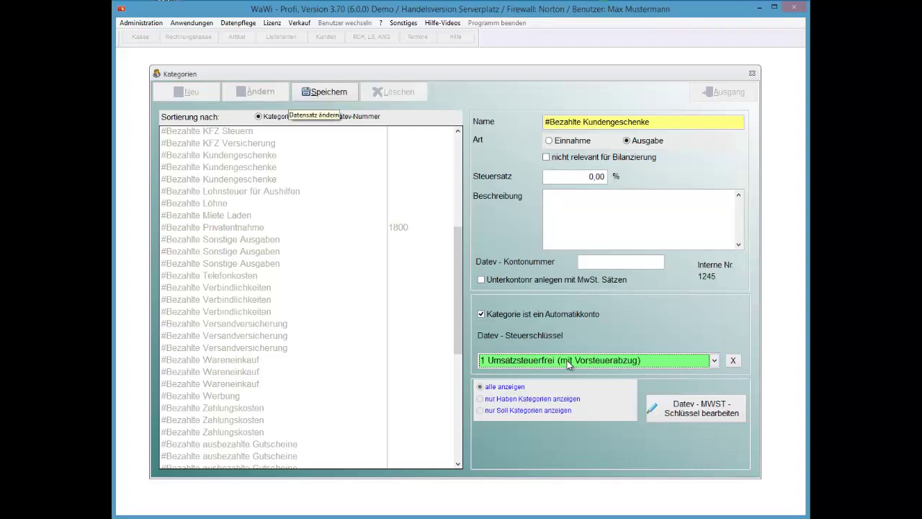
{"action": "key", "text": "alt+s"}
{"action": "key", "text": "j"}
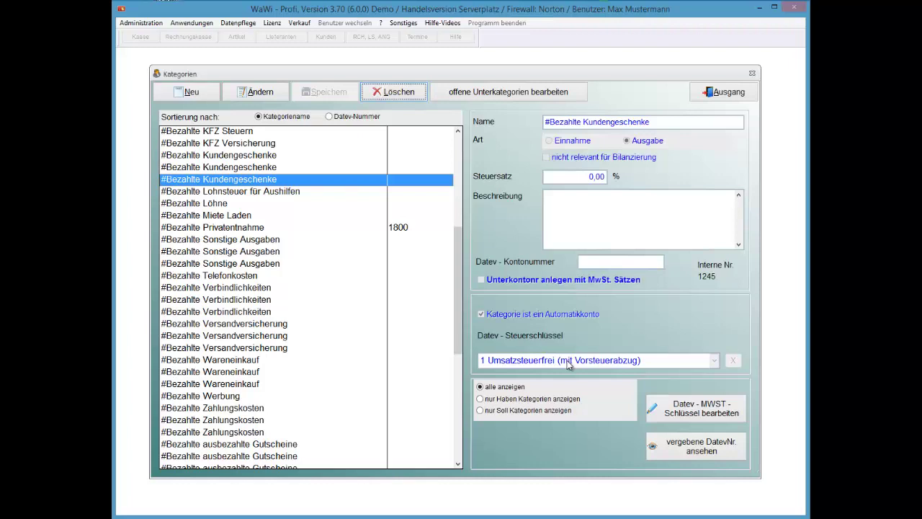
Step: Leave the category master data and open the bookkeeping accounts (Konten)
{"action": "key", "text": "alt+a"}
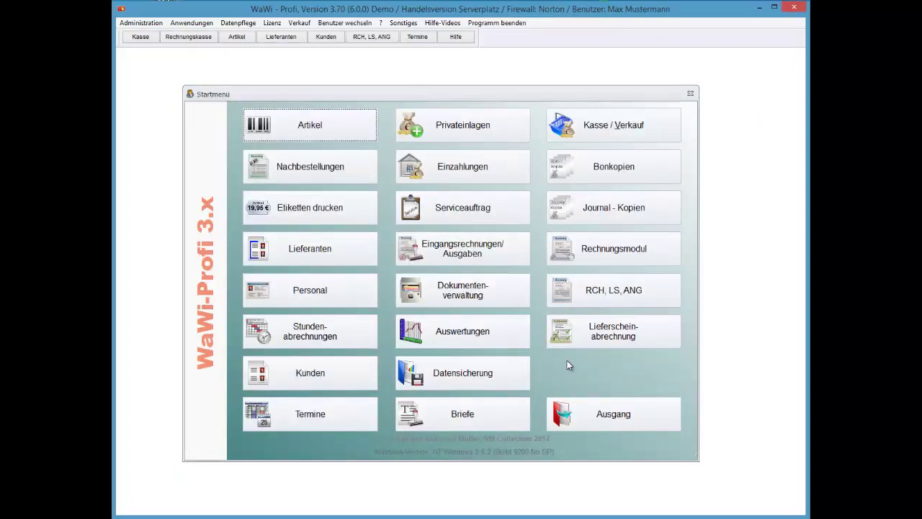
{"action": "key", "text": "alt+a"}
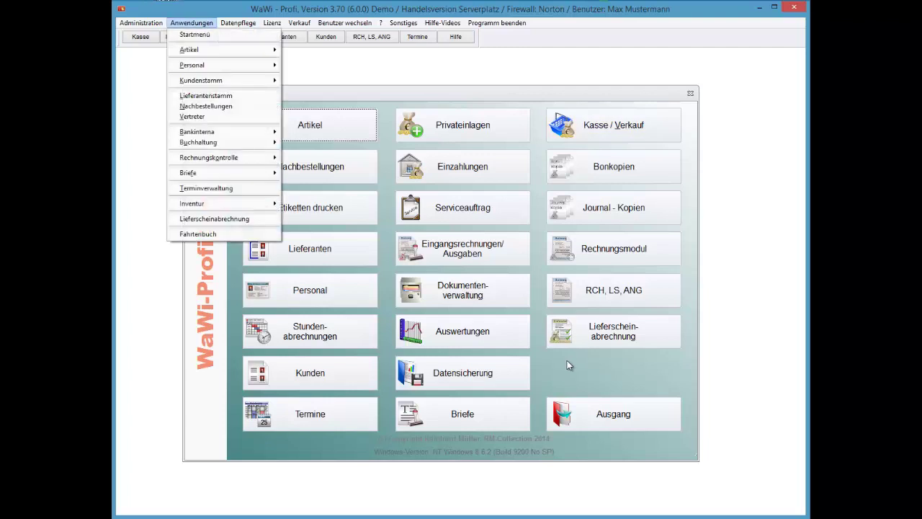
{"action": "key", "text": "Down"}
{"action": "key", "text": "Down"}
{"action": "key", "text": "Down"}
{"action": "key", "text": "Down"}
{"action": "key", "text": "Down"}
{"action": "key", "text": "Down"}
{"action": "key", "text": "Down"}
{"action": "key", "text": "Down"}
{"action": "key", "text": "Down"}
{"action": "key", "text": "Right"}
{"action": "key", "text": "Return"}
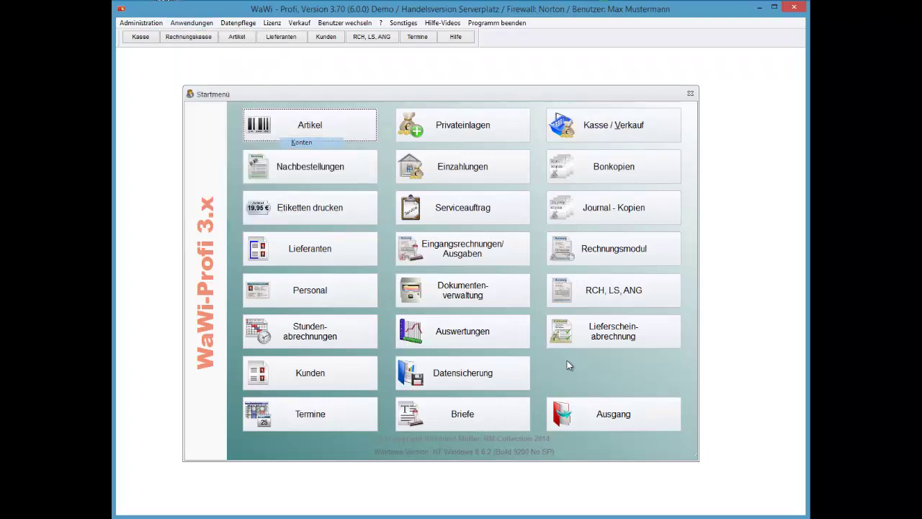
Step: Open the accounts' Auswertung for the current year, showing only accounts with bookings
{"action": "key", "text": "alt+w"}
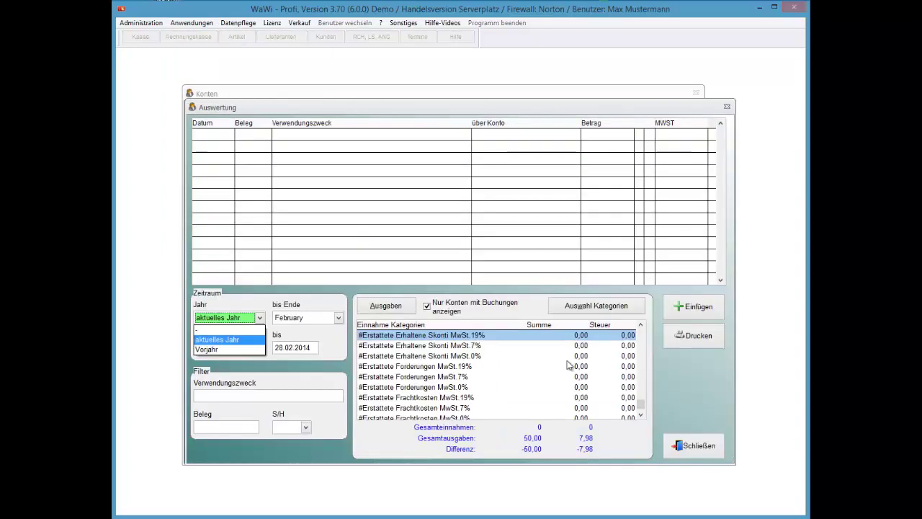
{"action": "key", "text": "Return"}
{"action": "key", "text": "Escape"}
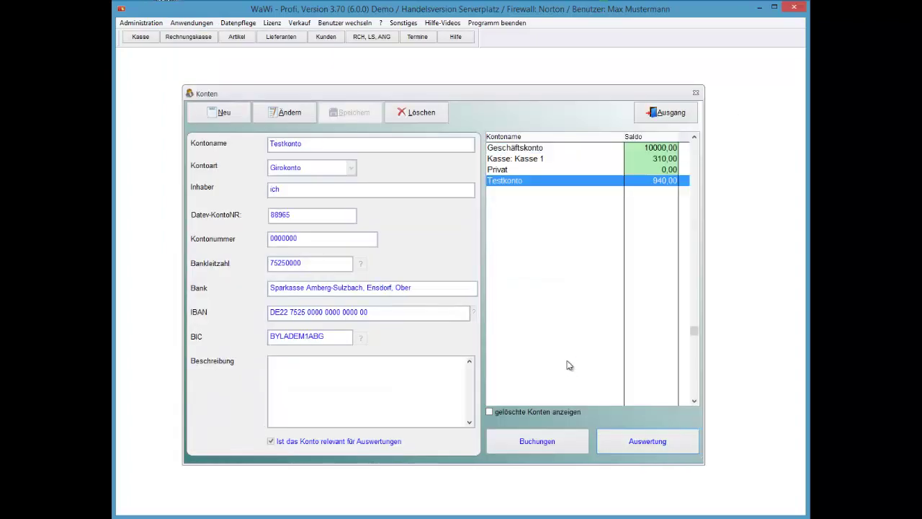
{"action": "key", "text": "alt+a"}
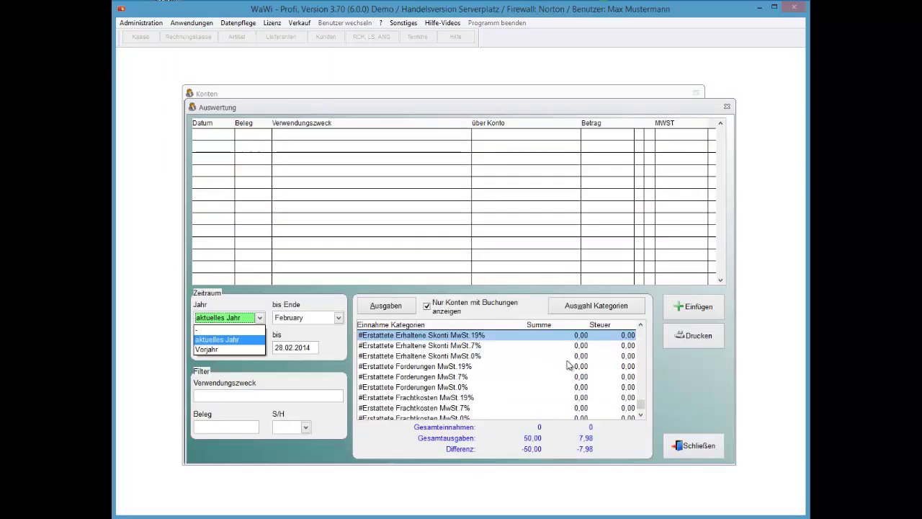
{"action": "key", "text": "Return"}
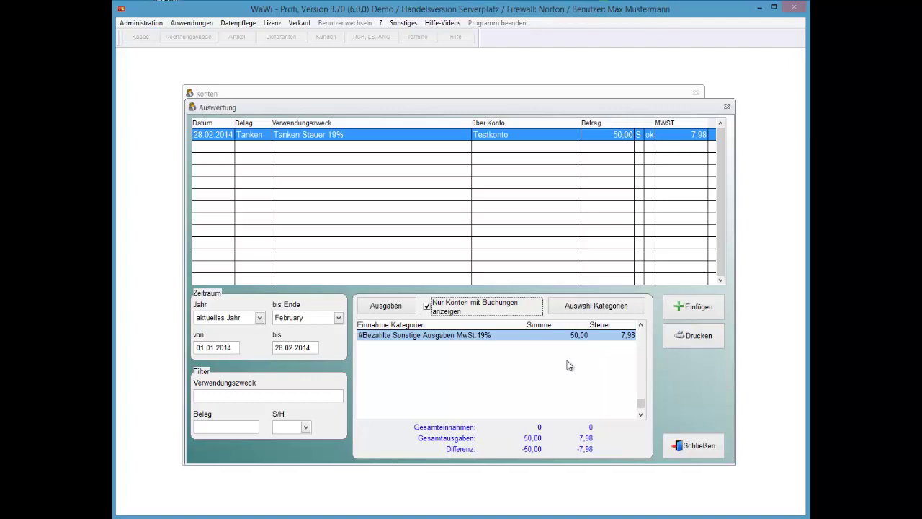
Step: Examine the evaluation's date range and its category selection, and close the evaluation and the accounts
{"action": "left_click_drag", "start_coordinate": [232, 347], "coordinate": [194, 348]}
{"action": "key", "text": "Tab"}
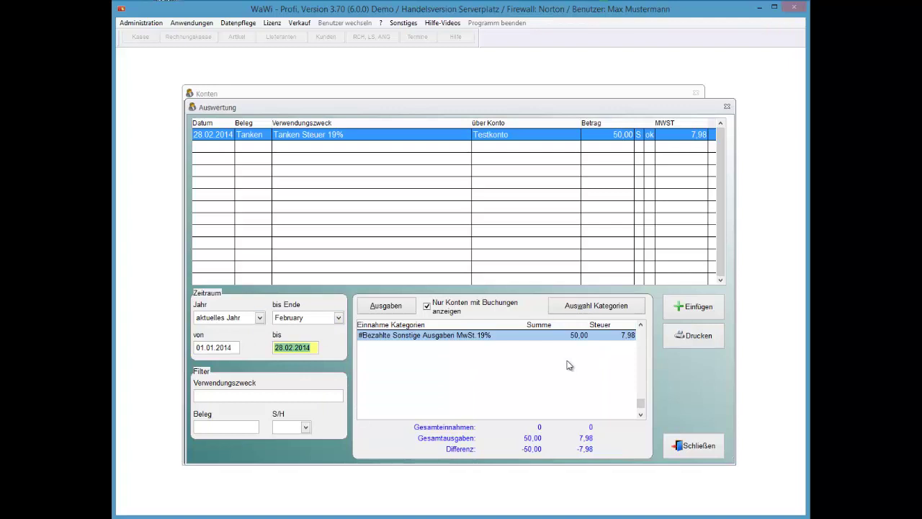
{"action": "key", "text": "alt+w"}
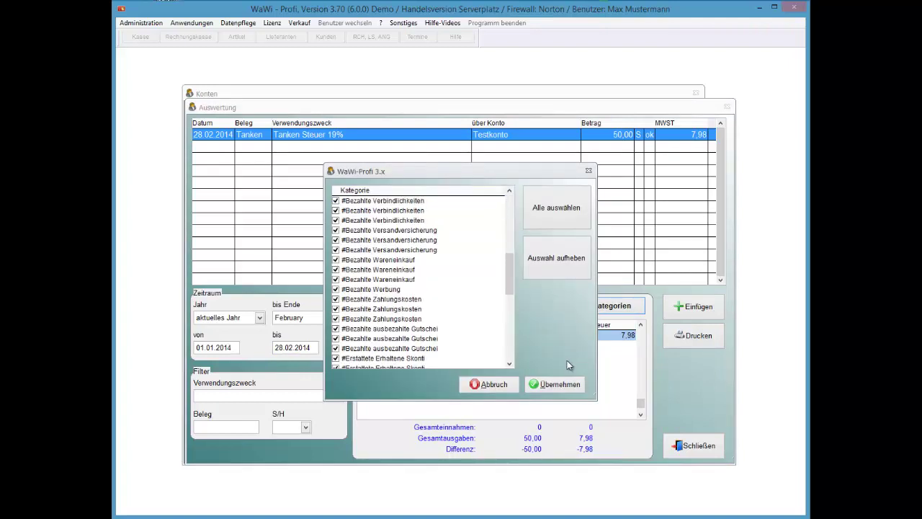
{"action": "key", "text": "Return"}
{"action": "key", "text": "Escape"}
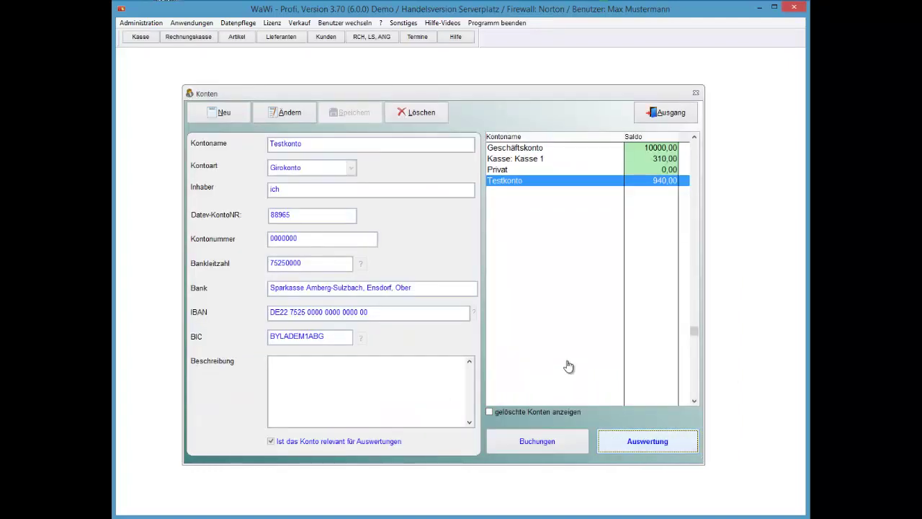
{"action": "key", "text": "Escape"}
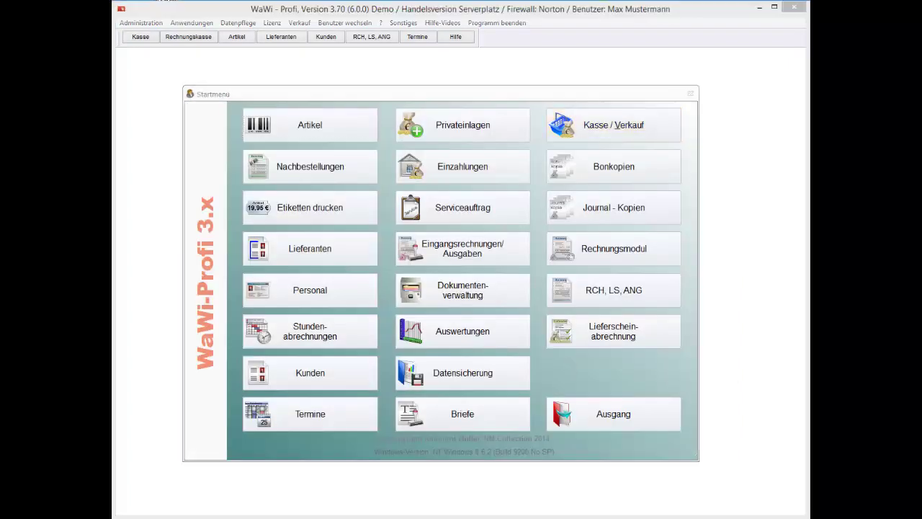
Step: Open the bookkeeping categories, review the settings of Miete Laden and Löhne, and leave the category list
{"action": "left_click", "coordinate": [190, 26]}
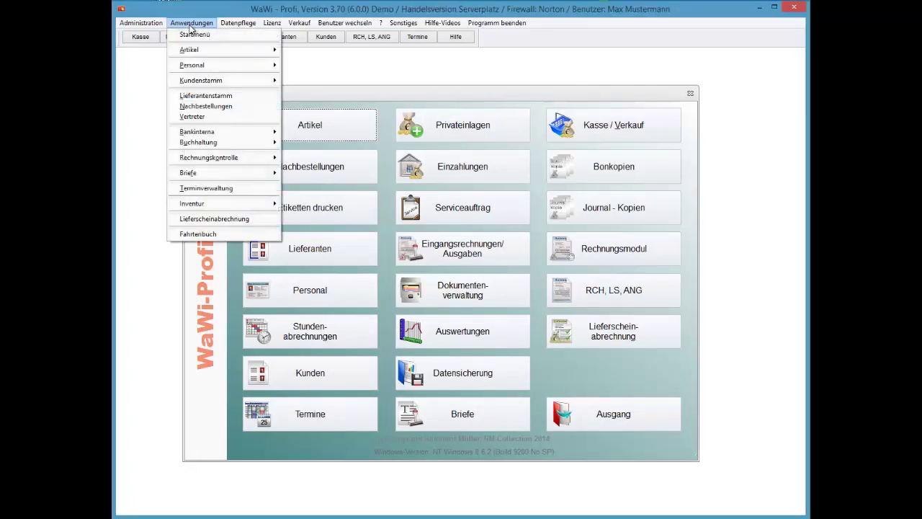
{"action": "mouse_move", "coordinate": [198, 142]}
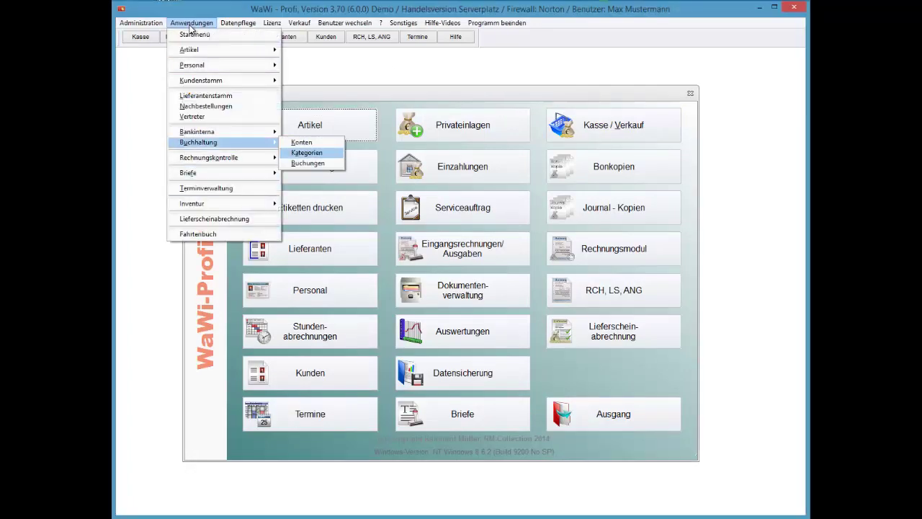
{"action": "left_click", "coordinate": [307, 153]}
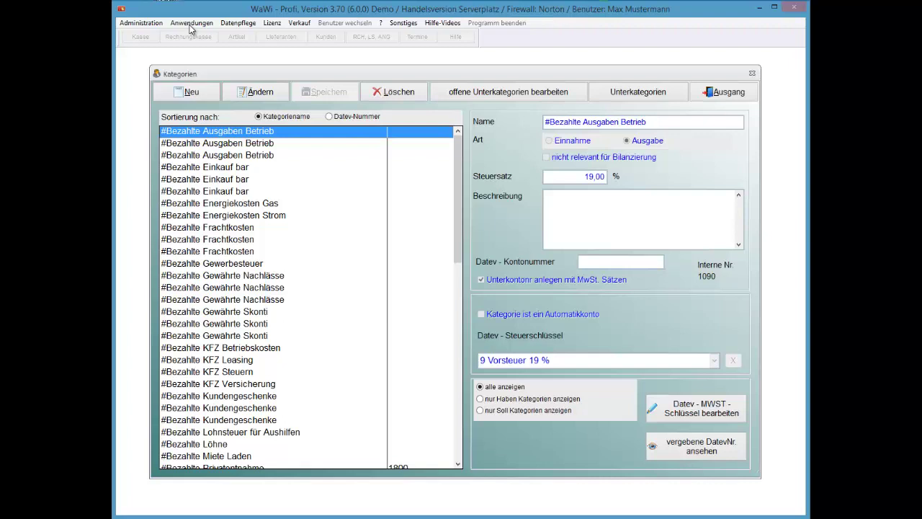
{"action": "key", "text": "Page_Down"}
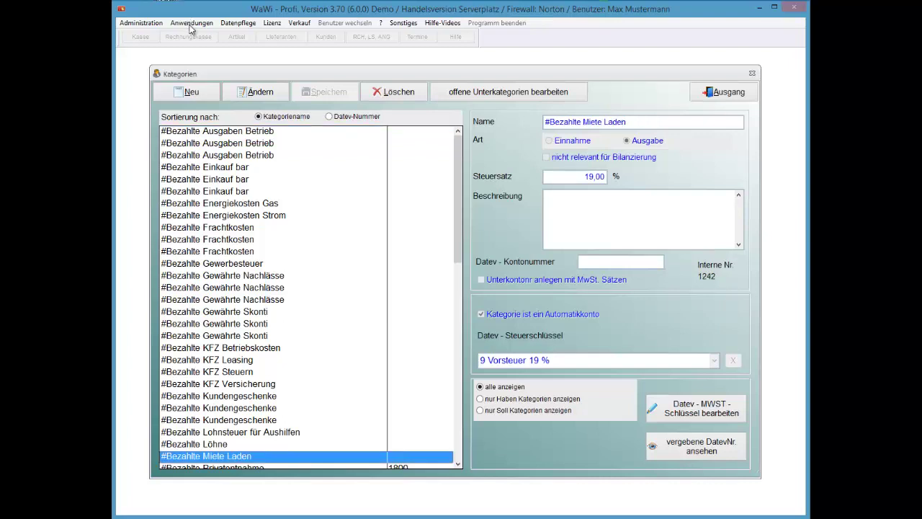
{"action": "key", "text": "Up"}
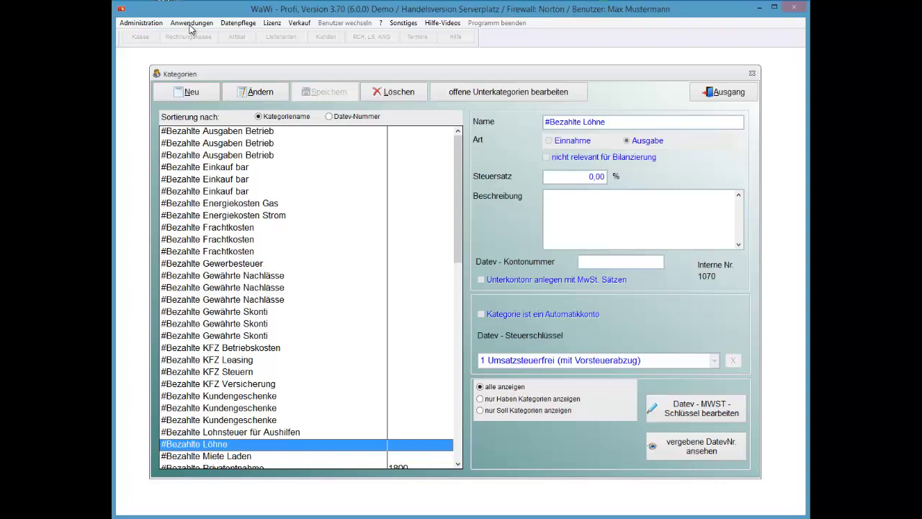
{"action": "key", "text": "alt+a"}
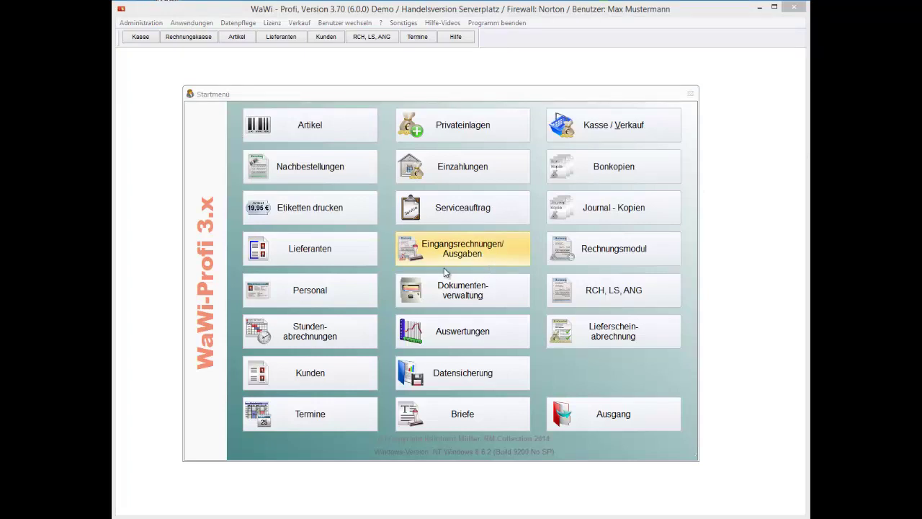
Step: Start a new payment booking for the Renovierungsbedarf expense, with Geschäftskonto as the Ausgabeort
{"action": "left_click", "coordinate": [461, 254]}
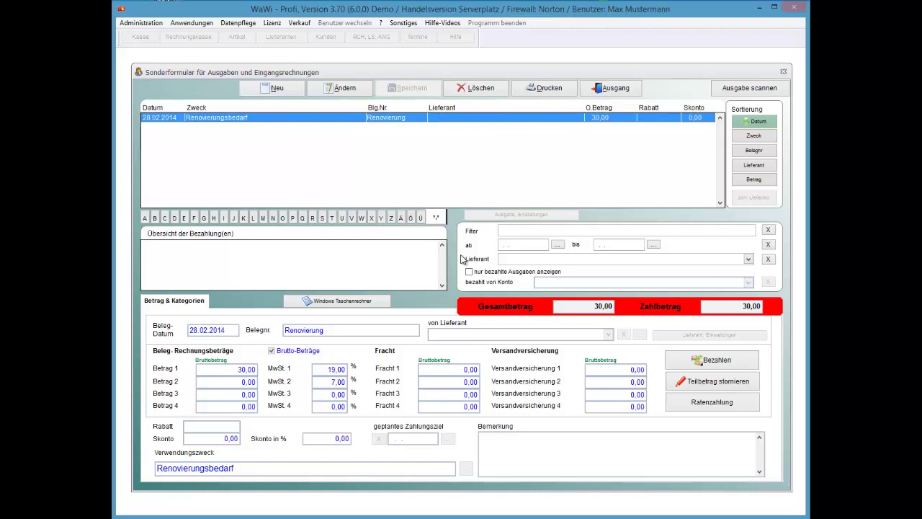
{"action": "left_click", "coordinate": [712, 360]}
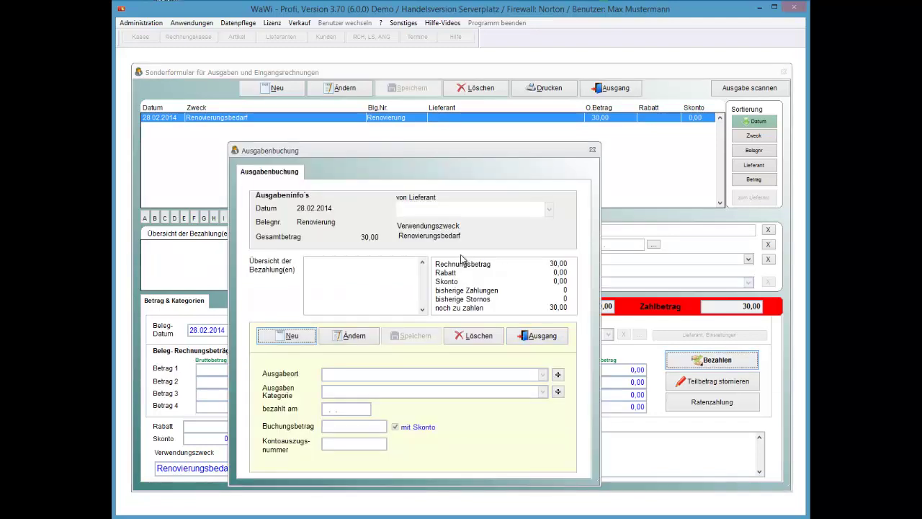
{"action": "key", "text": "space"}
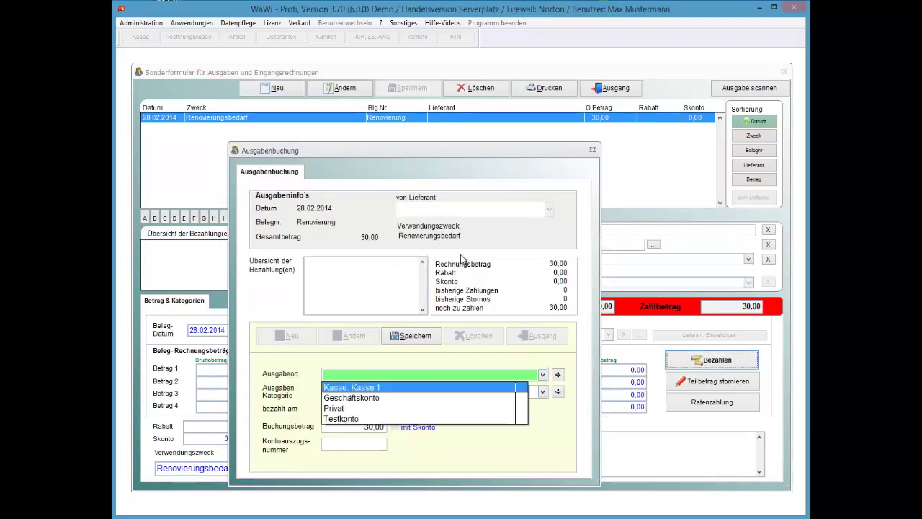
{"action": "key", "text": "Down"}
{"action": "key", "text": "Down"}
{"action": "key", "text": "Up"}
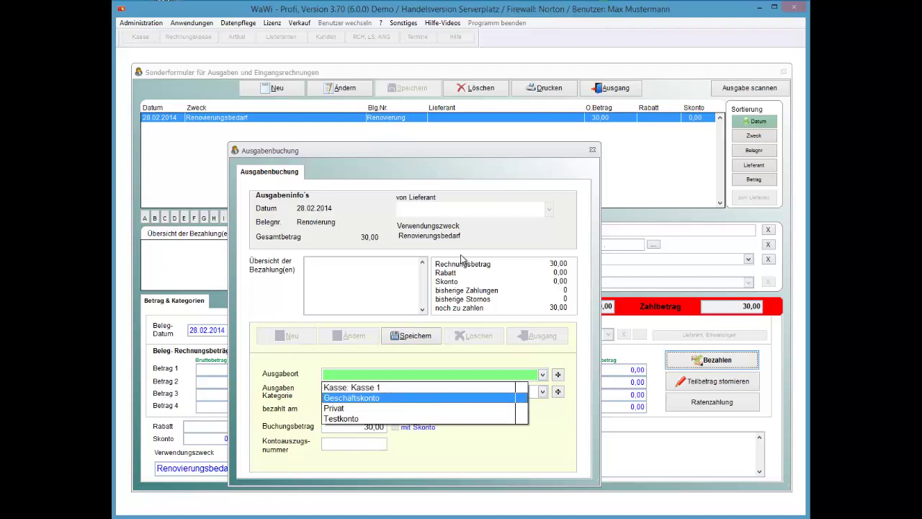
{"action": "key", "text": "Return"}
{"action": "key", "text": "Tab"}
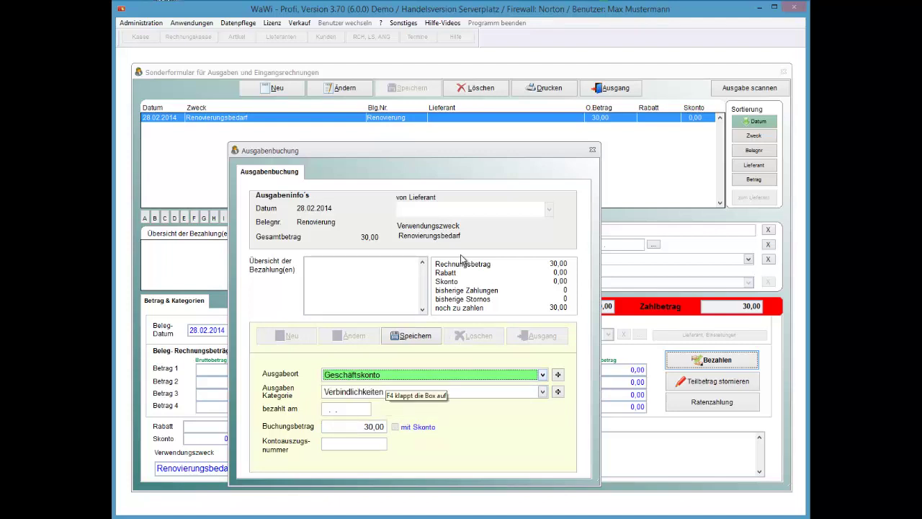
Step: Look through the booking's expense categories for one that suits Renovierungsbedarf, and close the list without choosing another
{"action": "key", "text": "Down"}
{"action": "key", "text": "Down"}
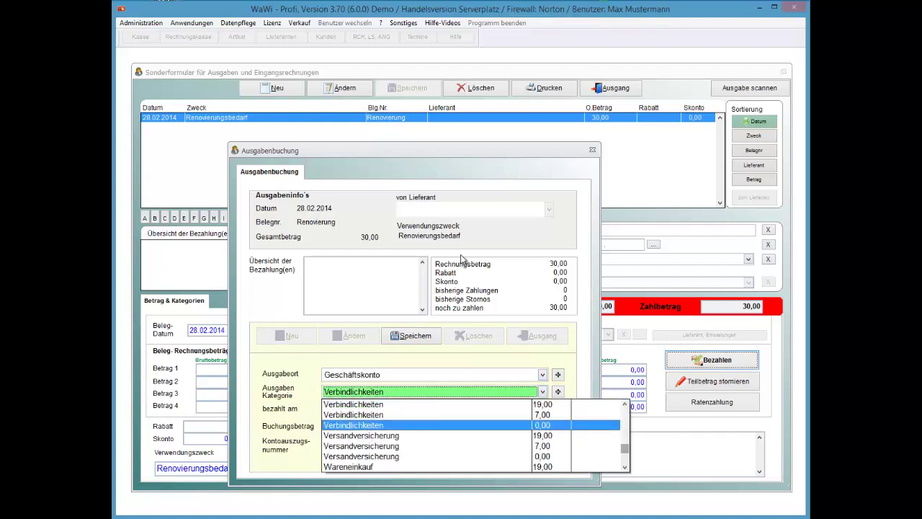
{"action": "scroll", "coordinate": [462, 258], "scroll_direction": "up", "scroll_amount": 10}
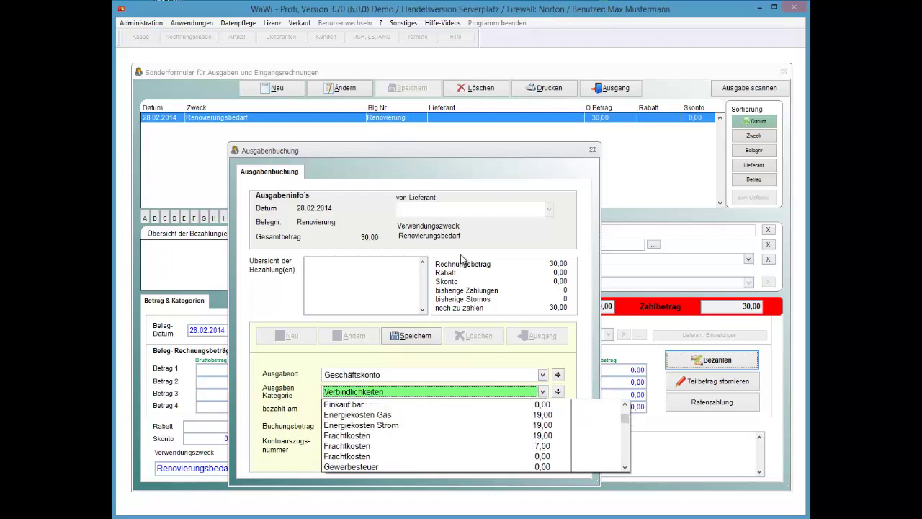
{"action": "scroll", "coordinate": [462, 257], "scroll_direction": "down", "scroll_amount": 10}
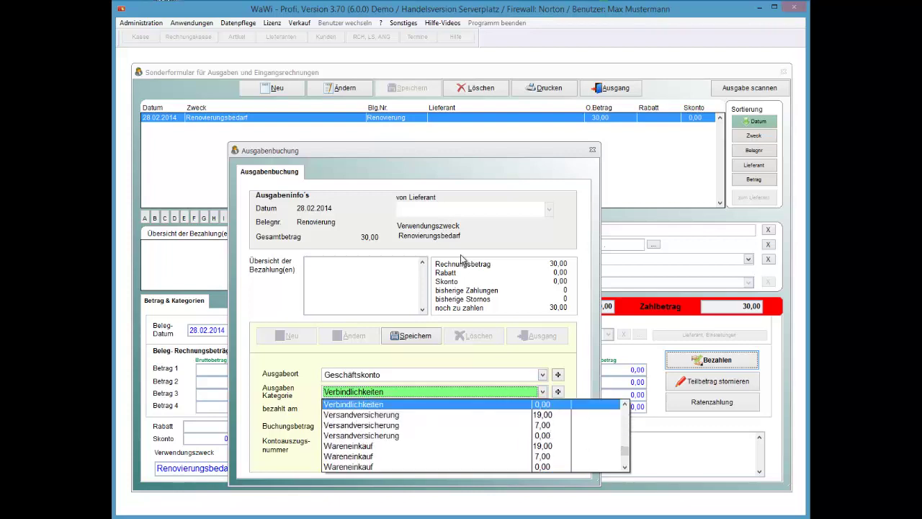
{"action": "key", "text": "Return"}
{"action": "key", "text": "alt+Down"}
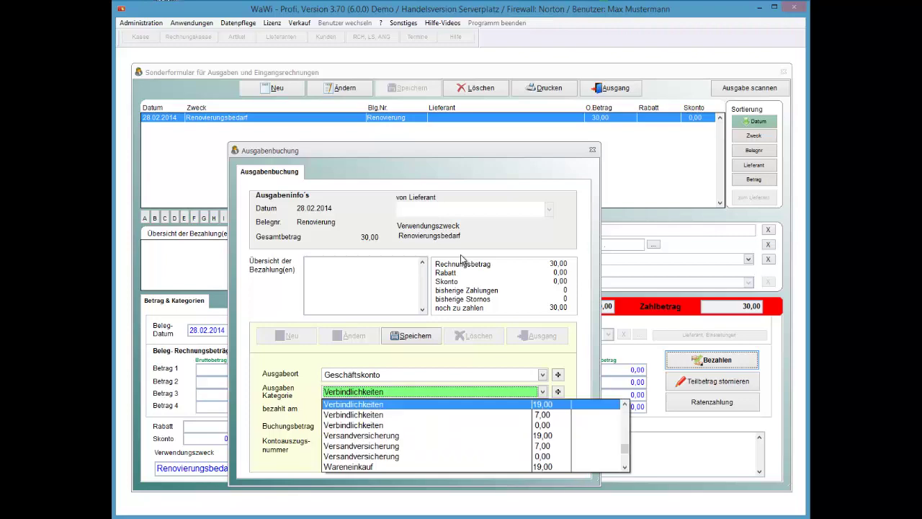
{"action": "key", "text": "Up"}
{"action": "key", "text": "Up"}
{"action": "key", "text": "Up"}
{"action": "key", "text": "Up"}
{"action": "key", "text": "Up"}
{"action": "key", "text": "Up"}
{"action": "key", "text": "Up"}
{"action": "key", "text": "Up"}
{"action": "key", "text": "Up"}
{"action": "key", "text": "Up"}
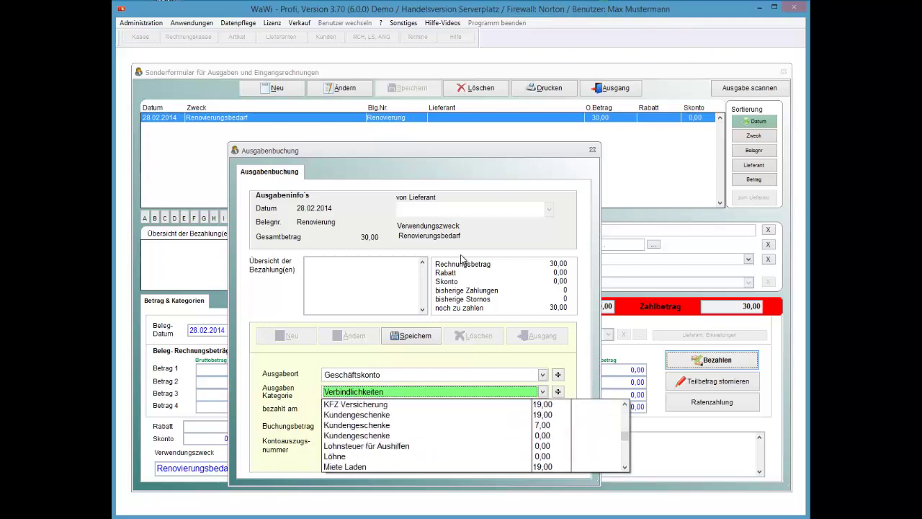
{"action": "key", "text": "Down"}
{"action": "key", "text": "Down"}
{"action": "key", "text": "Down"}
{"action": "key", "text": "Down"}
{"action": "key", "text": "Down"}
{"action": "key", "text": "Escape"}
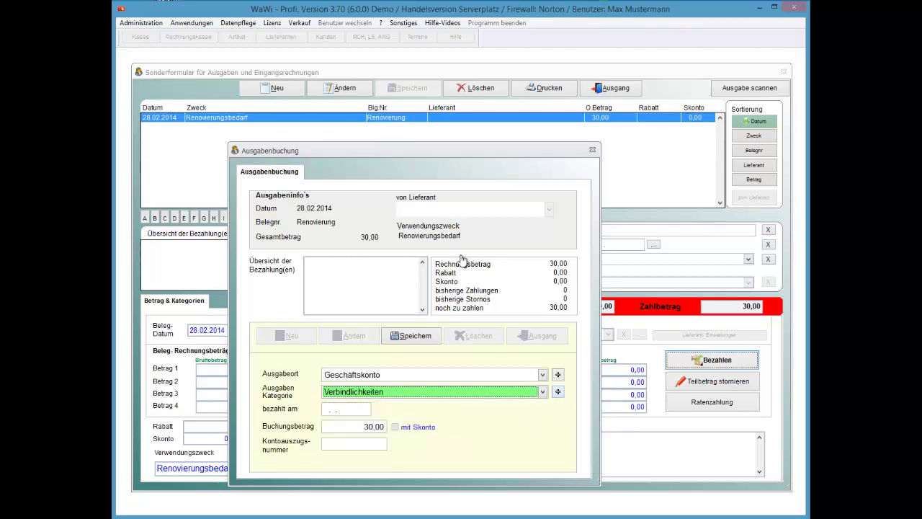
Step: Open category management from the payment booking and start a new category named Renovierungsbedarf of type Ausgabe
{"action": "key", "text": "Tab"}
{"action": "key", "text": "Return"}
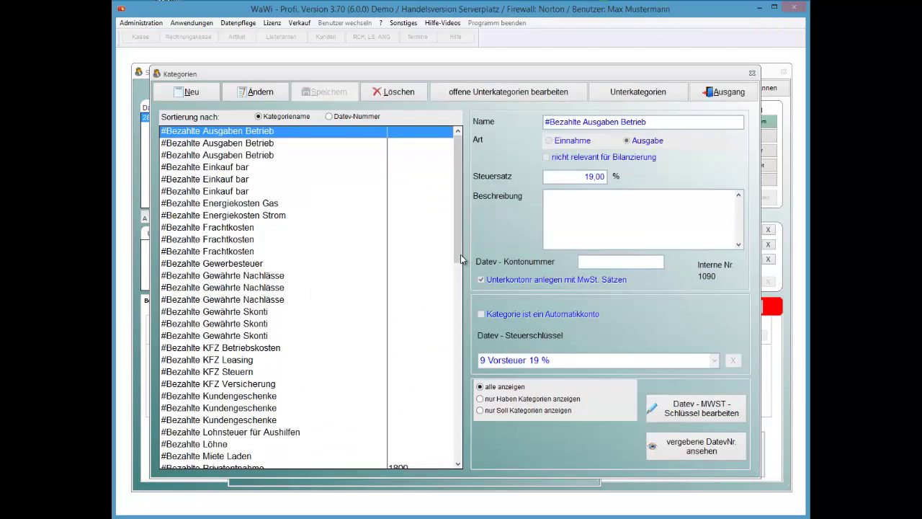
{"action": "key", "text": "alt+n"}
{"action": "type", "text": "Ren"}
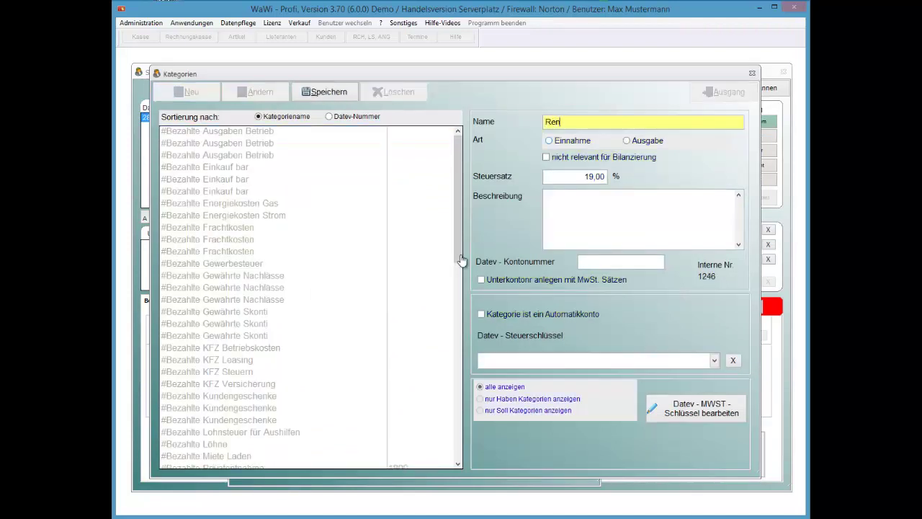
{"action": "type", "text": "ovierungsbedarf"}
{"action": "key", "text": "Tab"}
{"action": "key", "text": "Tab"}
{"action": "key", "text": "space"}
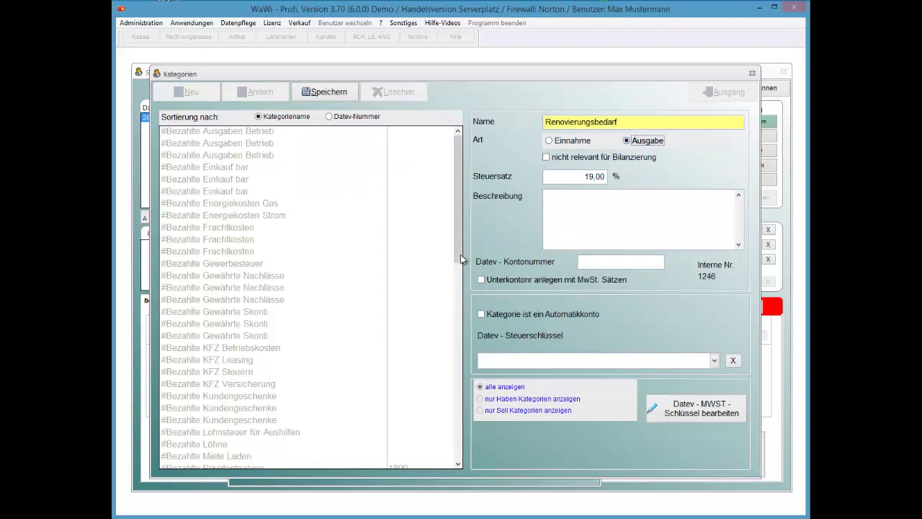
Step: Turn on VAT-rate subaccounts and the Automatikkonto option for Renovierungsbedarf, save the category, and close the list of incomplete categories
{"action": "key", "text": "Tab"}
{"action": "key", "text": "space"}
{"action": "key", "text": "Tab"}
{"action": "key", "text": "space"}
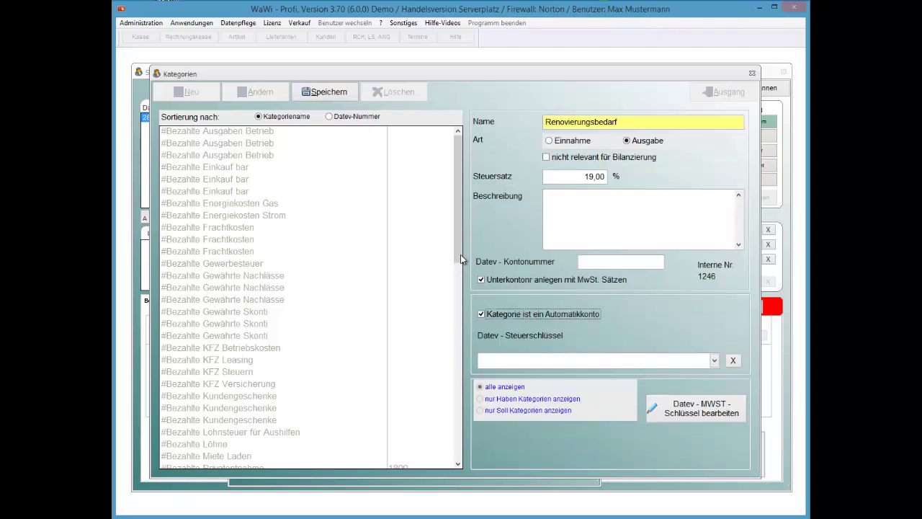
{"action": "key", "text": "alt+s"}
{"action": "key", "text": "Tab"}
{"action": "key", "text": "Return"}
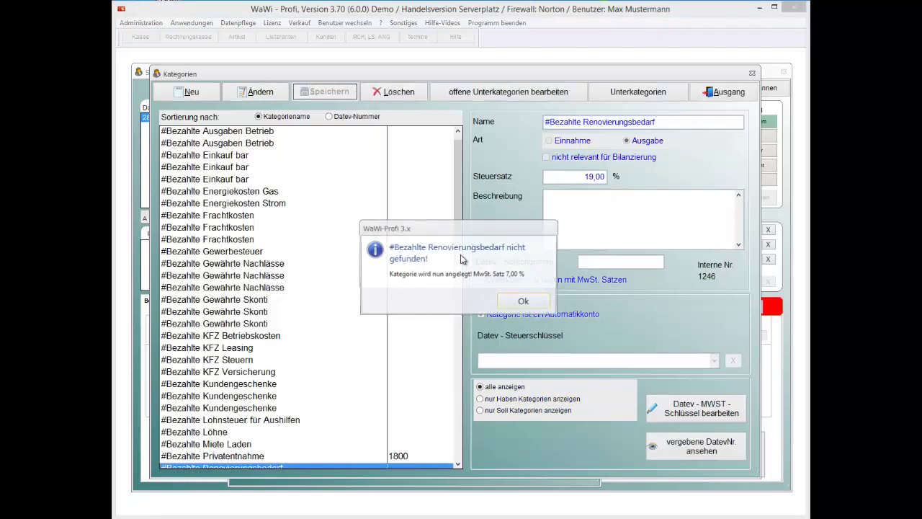
{"action": "key", "text": "Return"}
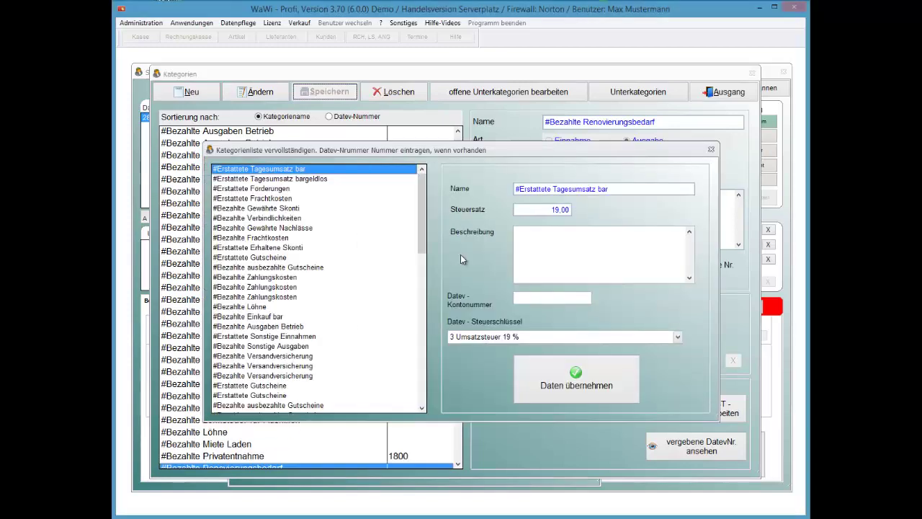
{"action": "key", "text": "Return"}
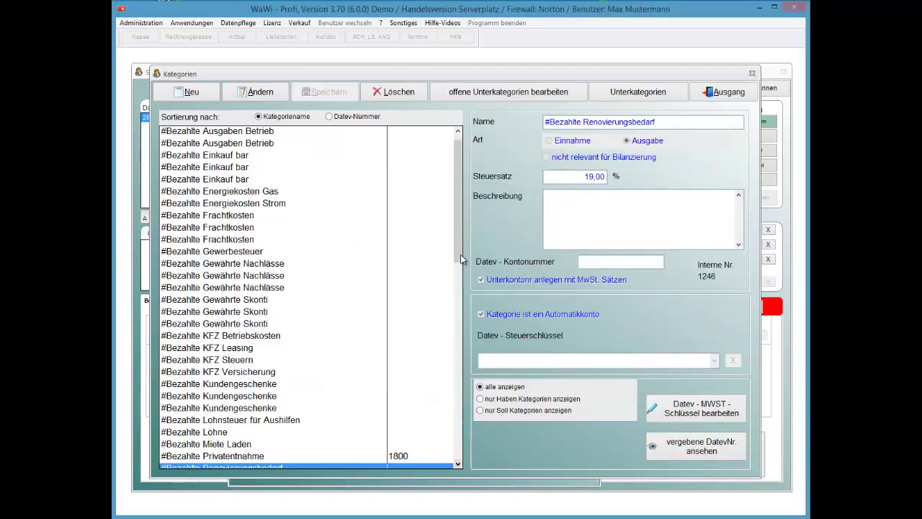
Step: Assign the Datev tax key 9 Vorsteuer 19 % to the 19 % Renovierungsbedarf category and save it
{"action": "scroll", "coordinate": [460, 254], "scroll_direction": "down", "scroll_amount": 3}
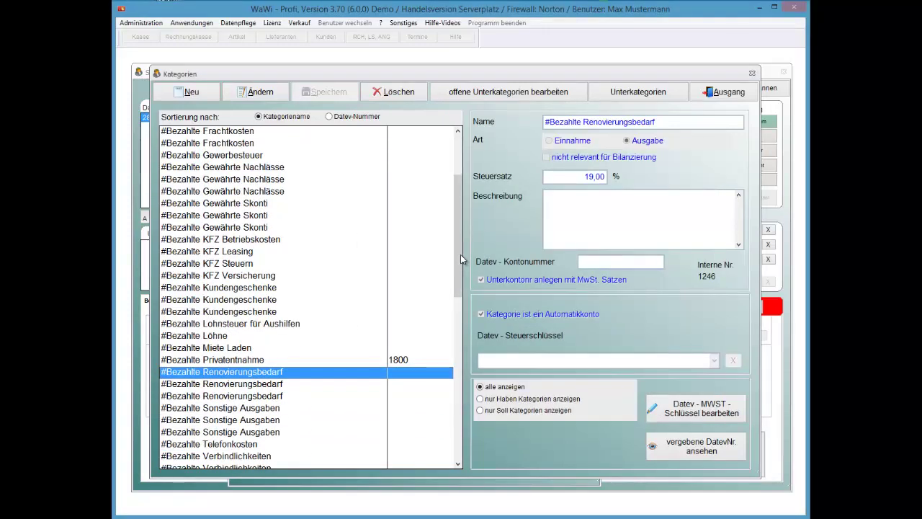
{"action": "key", "text": "alt+ä"}
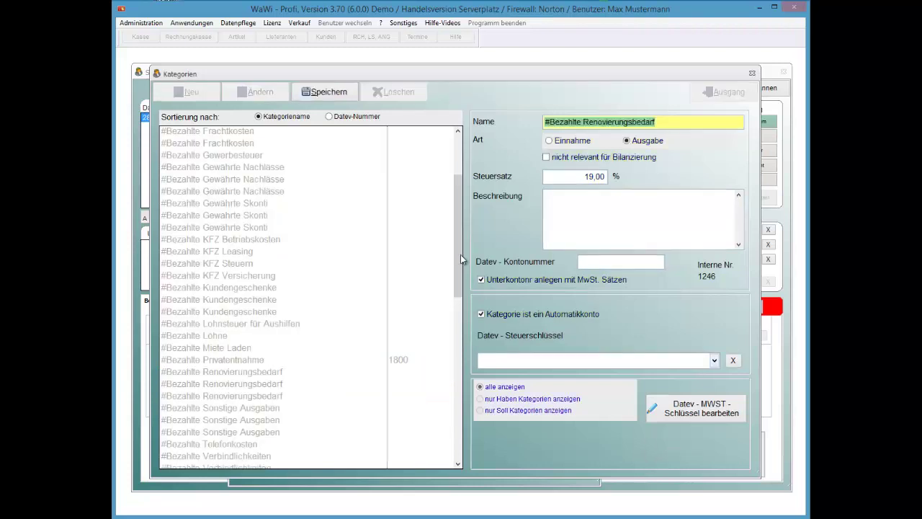
{"action": "key", "text": "Tab"}
{"action": "key", "text": "alt+Down"}
{"action": "key", "text": "Down"}
{"action": "key", "text": "Down"}
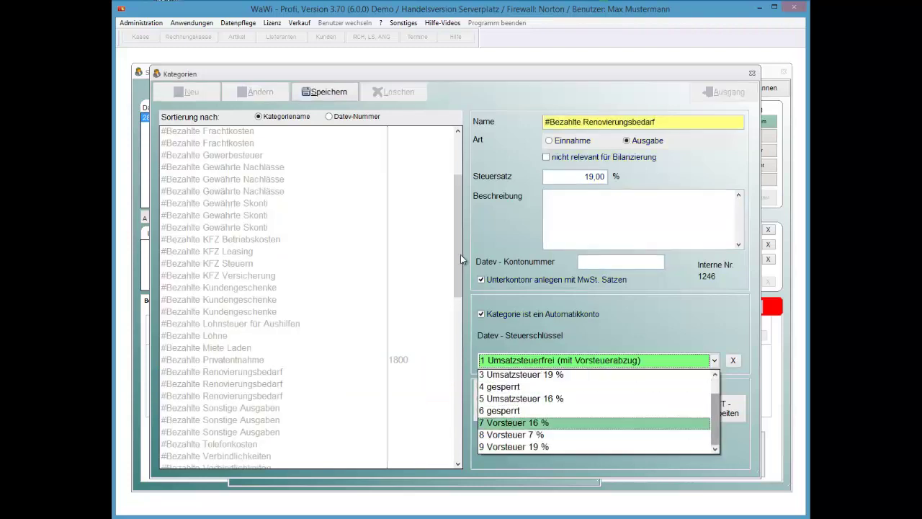
{"action": "key", "text": "Return"}
{"action": "key", "text": "alt+s"}
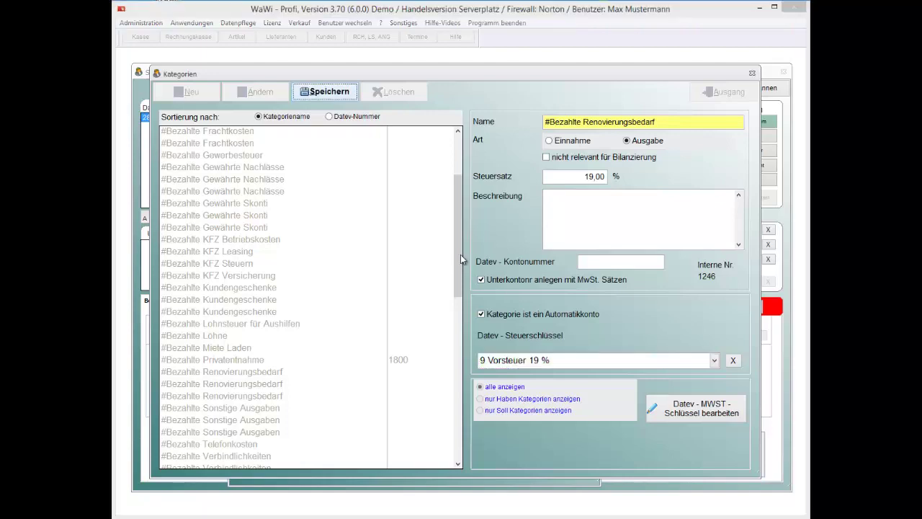
{"action": "key", "text": "Return"}
{"action": "key", "text": "Return"}
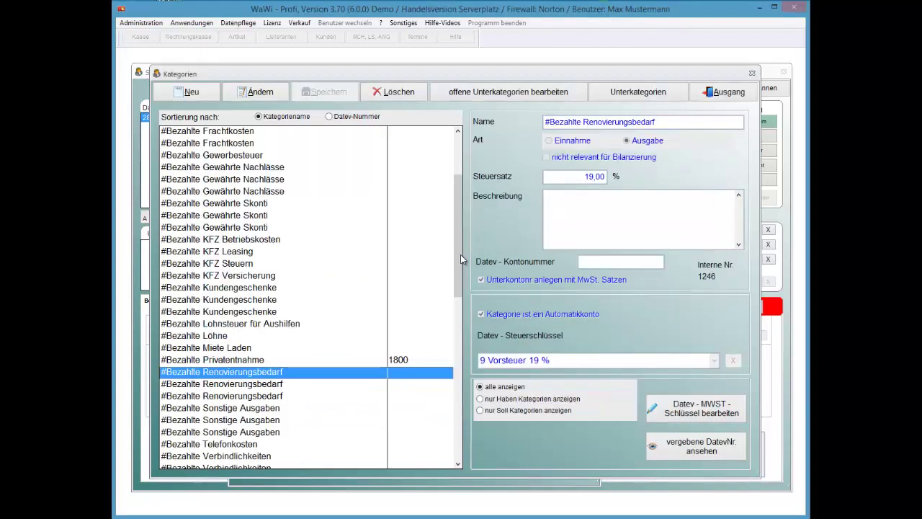
Step: Assign the Datev tax key 8 Vorsteuer 7 % to the 7 % Renovierungsbedarf category and save it
{"action": "key", "text": "Down"}
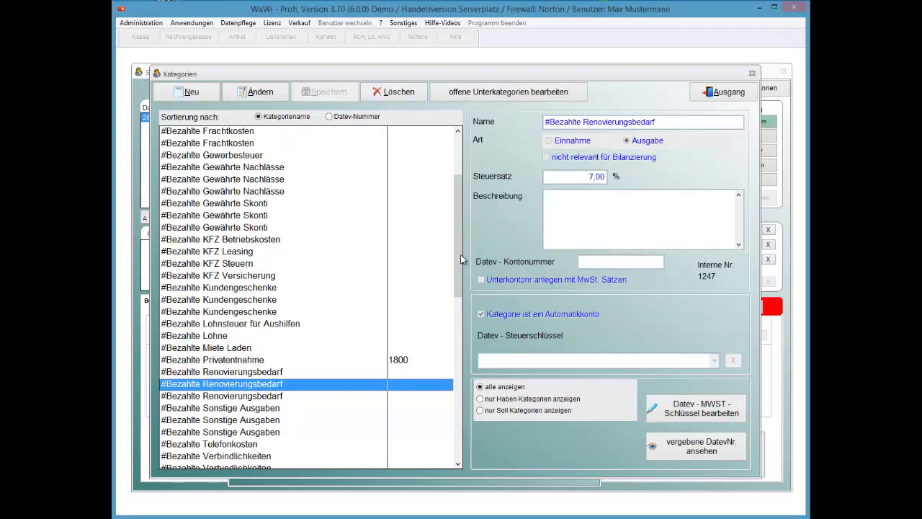
{"action": "key", "text": "alt+Down"}
{"action": "key", "text": "Down"}
{"action": "key", "text": "Down"}
{"action": "key", "text": "Down"}
{"action": "key", "text": "Down"}
{"action": "key", "text": "Down"}
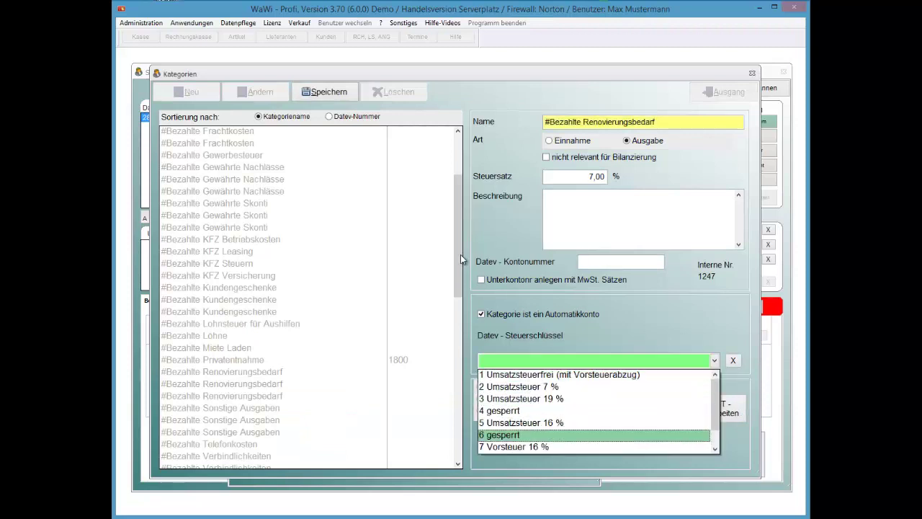
{"action": "key", "text": "Up"}
{"action": "key", "text": "Down"}
{"action": "key", "text": "Down"}
{"action": "key", "text": "Down"}
{"action": "key", "text": "Down"}
{"action": "key", "text": "Up"}
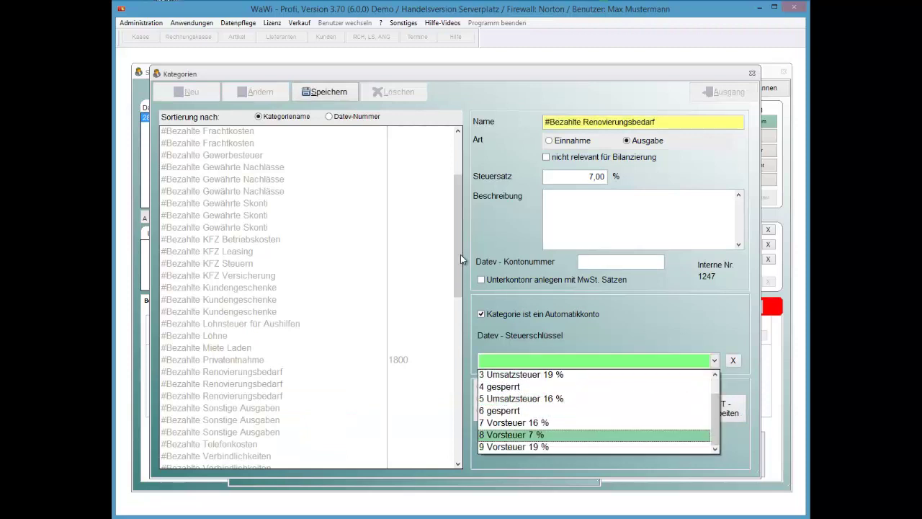
{"action": "key", "text": "Return"}
{"action": "key", "text": "alt+s"}
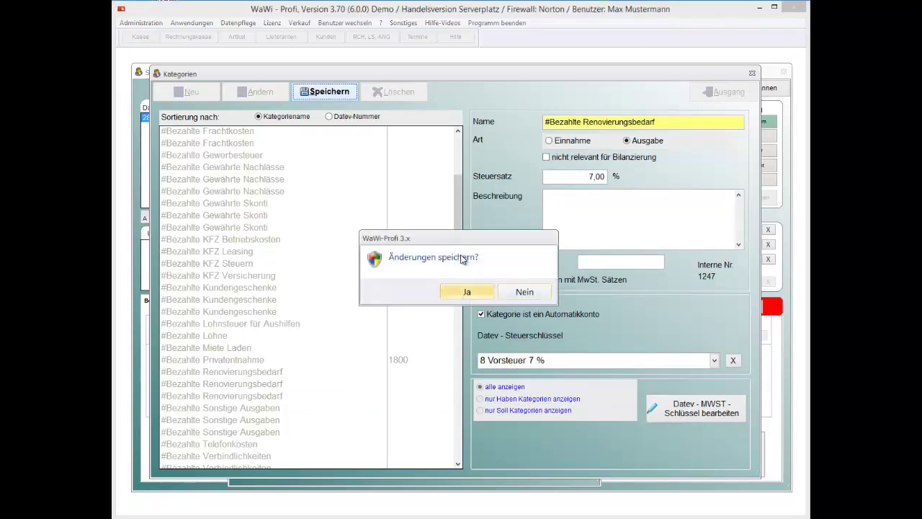
{"action": "key", "text": "Return"}
Step: Assign tax key 1 Umsatzsteuerfrei (mit Vorsteuerabzug) to the 0 % Renovierungsbedarf category, save it, and return to the payment booking
{"action": "key", "text": "Down"}
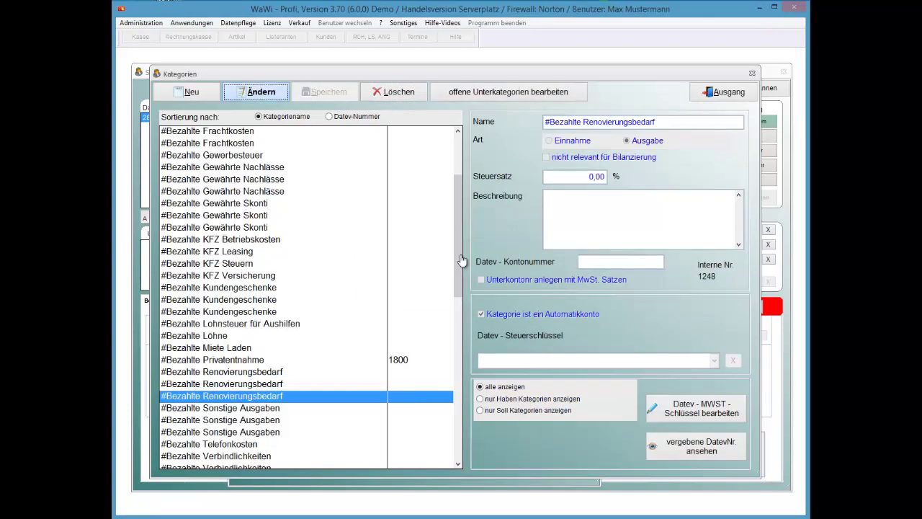
{"action": "left_click", "coordinate": [256, 92]}
{"action": "left_click", "coordinate": [714, 360]}
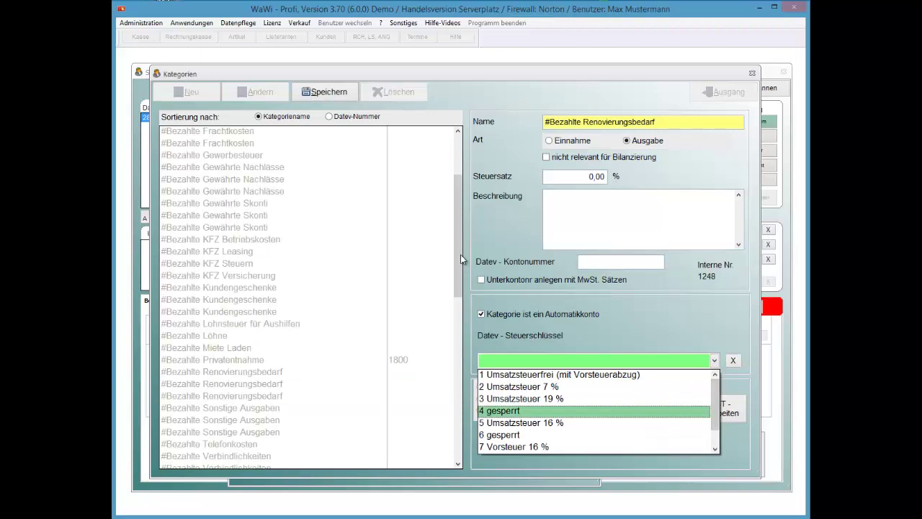
{"action": "key", "text": "Up"}
{"action": "key", "text": "Up"}
{"action": "key", "text": "Up"}
{"action": "key", "text": "Return"}
{"action": "key", "text": "alt+s"}
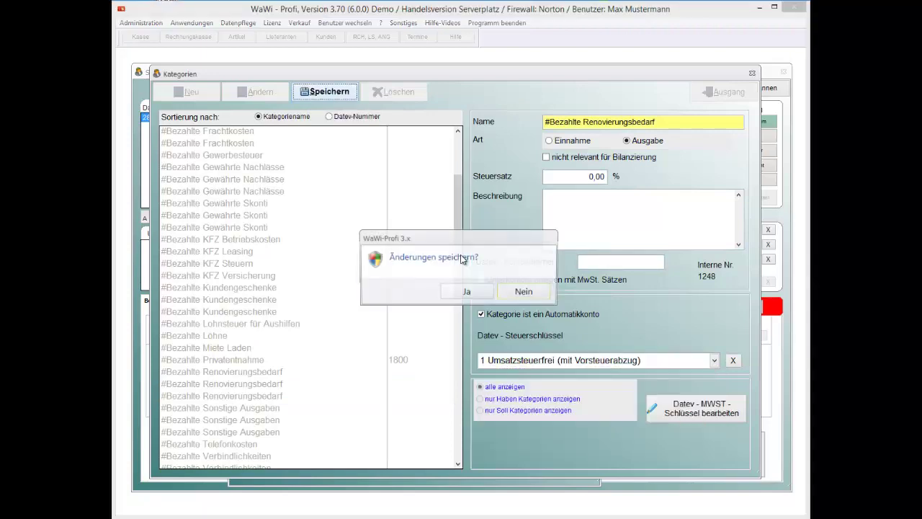
{"action": "key", "text": "Return"}
{"action": "key", "text": "alt+a"}
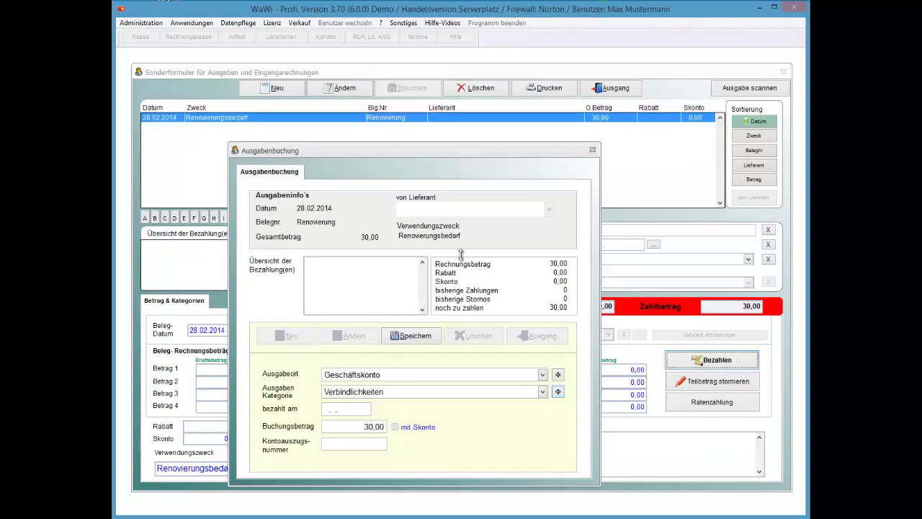
Step: Compare the 19, 7 and 0 % Renovierungsbedarf entries and choose Renovierungsbedarf as the payment's Ausgaben Kategorie
{"action": "key", "text": "alt+Down"}
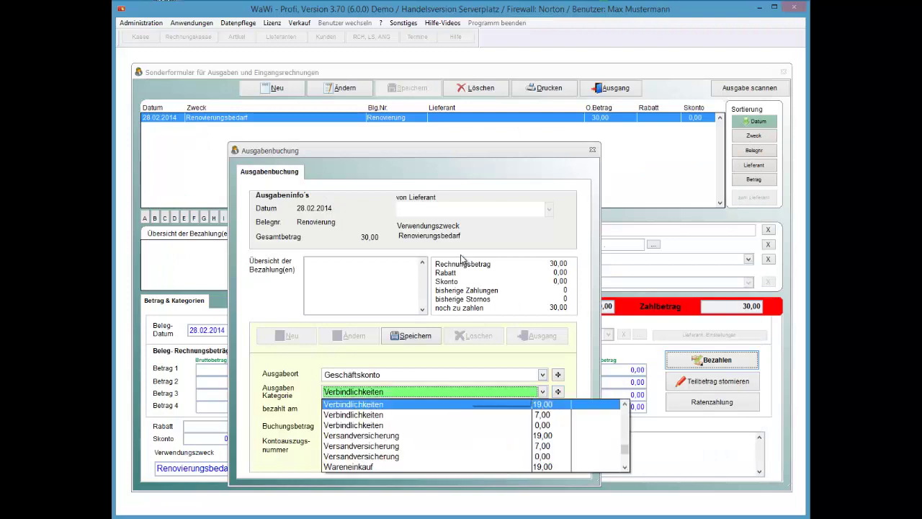
{"action": "key", "text": "r"}
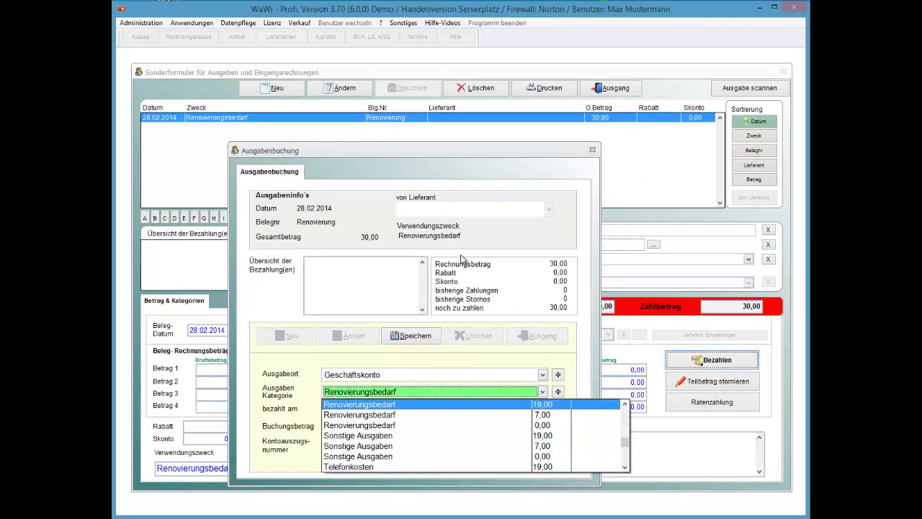
{"action": "key", "text": "Down"}
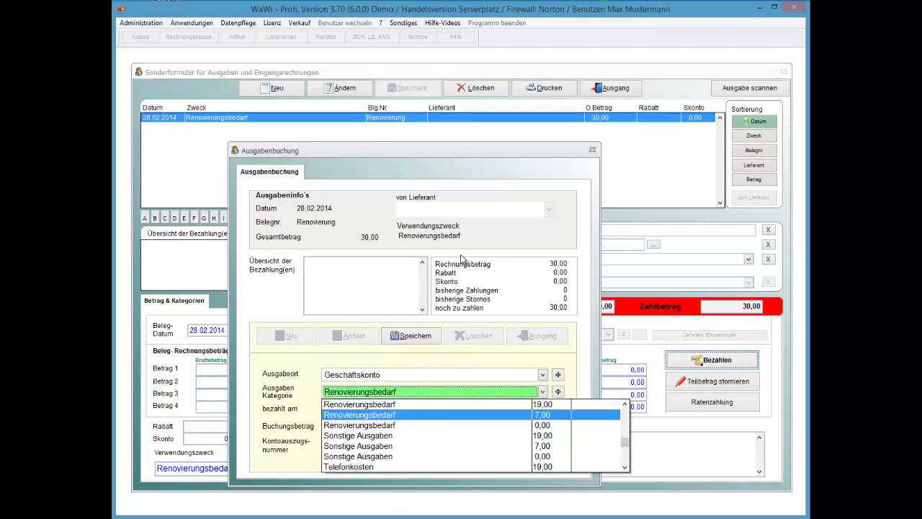
{"action": "key", "text": "Up"}
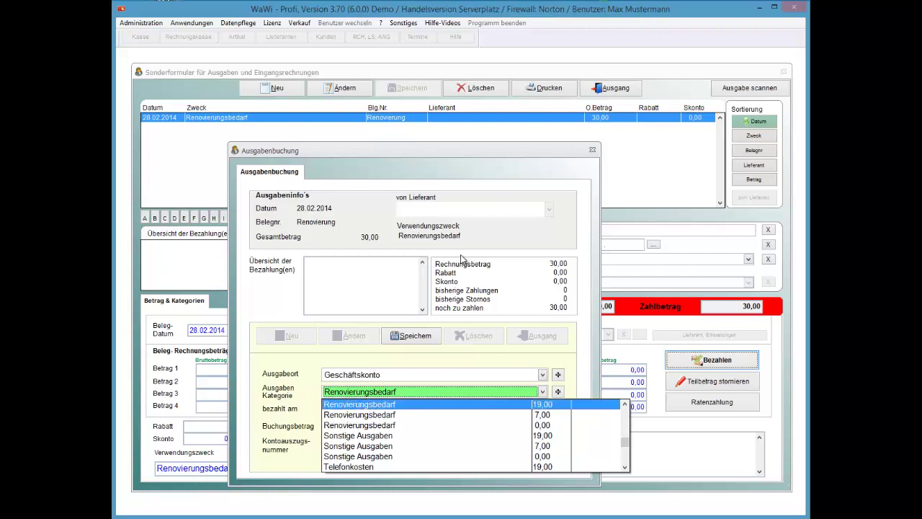
{"action": "key", "text": "Down"}
{"action": "key", "text": "Up"}
{"action": "key", "text": "Down"}
{"action": "key", "text": "Down"}
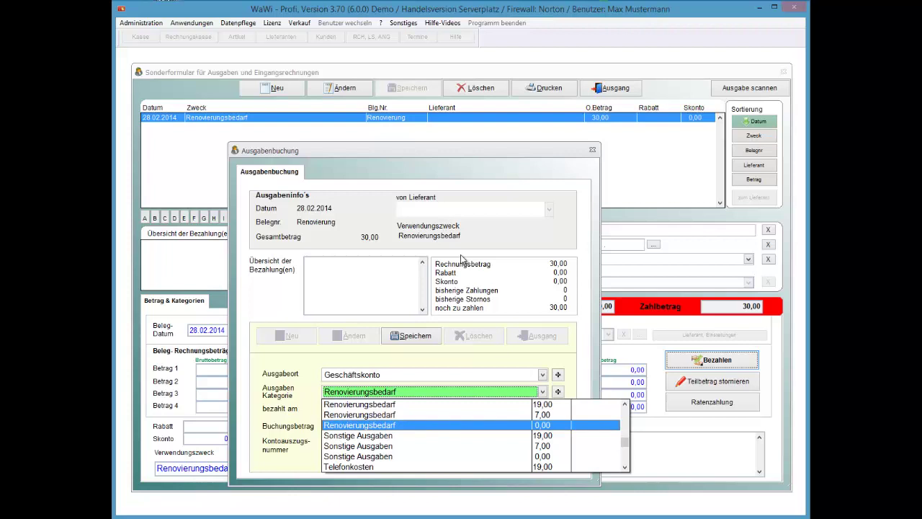
{"action": "key", "text": "Return"}
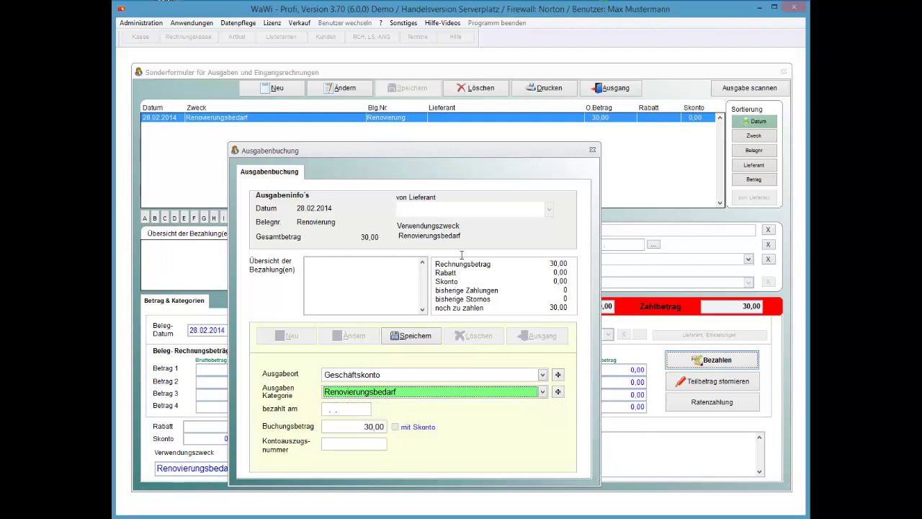
Step: Set the payment date to 28.02.2014, save the payment booking, and leave the booking and expense forms
{"action": "key", "text": "Return"}
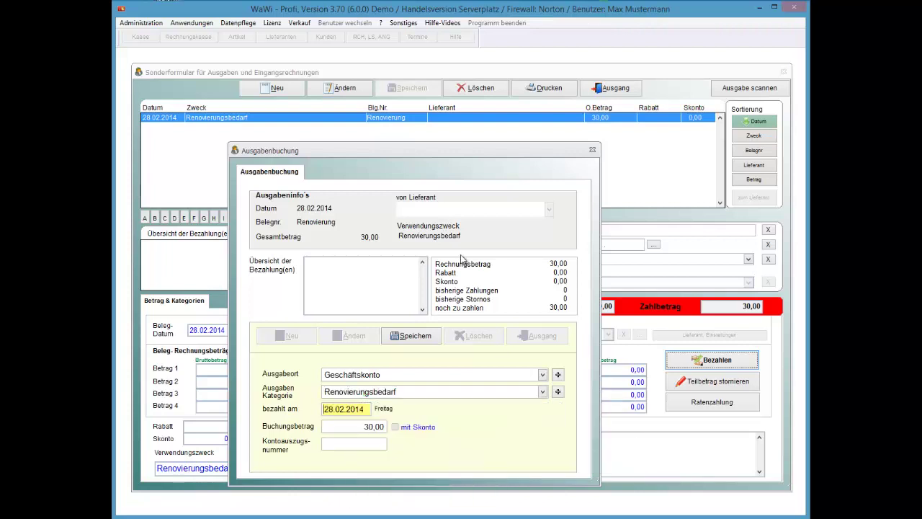
{"action": "key", "text": "Return"}
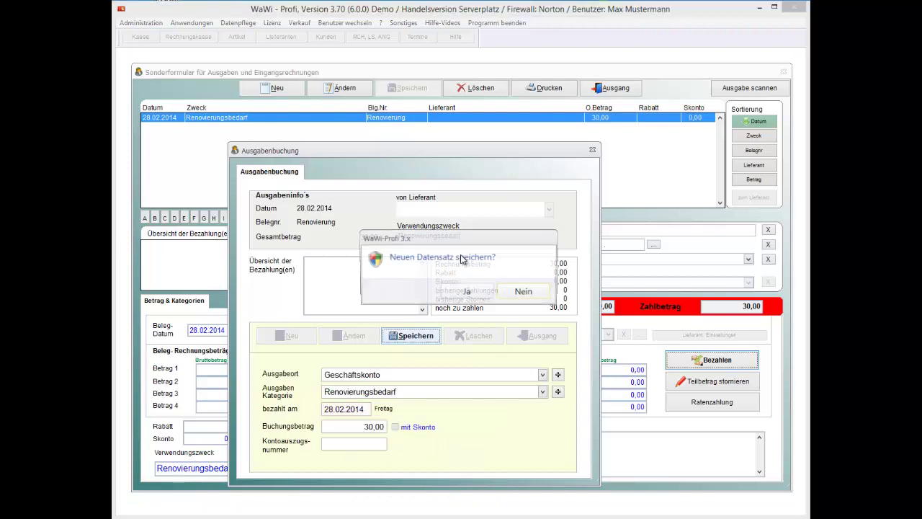
{"action": "key", "text": "Return"}
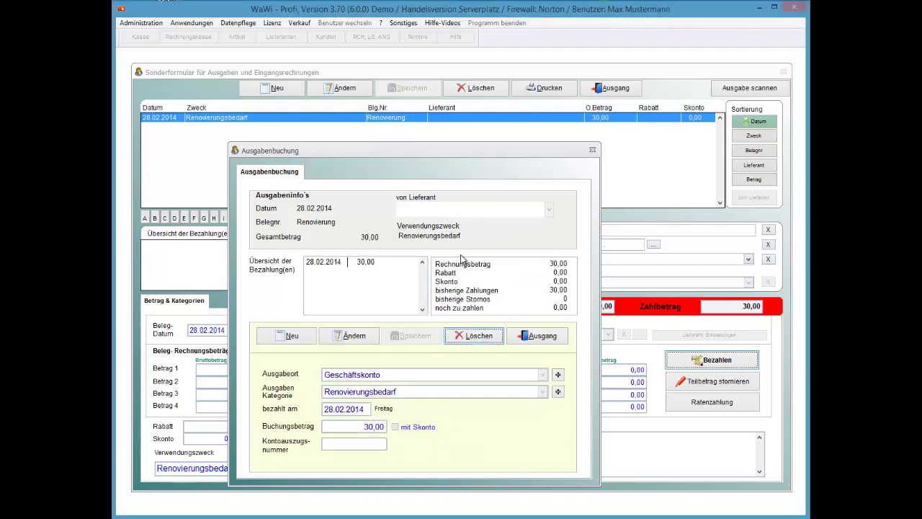
{"action": "key", "text": "Escape"}
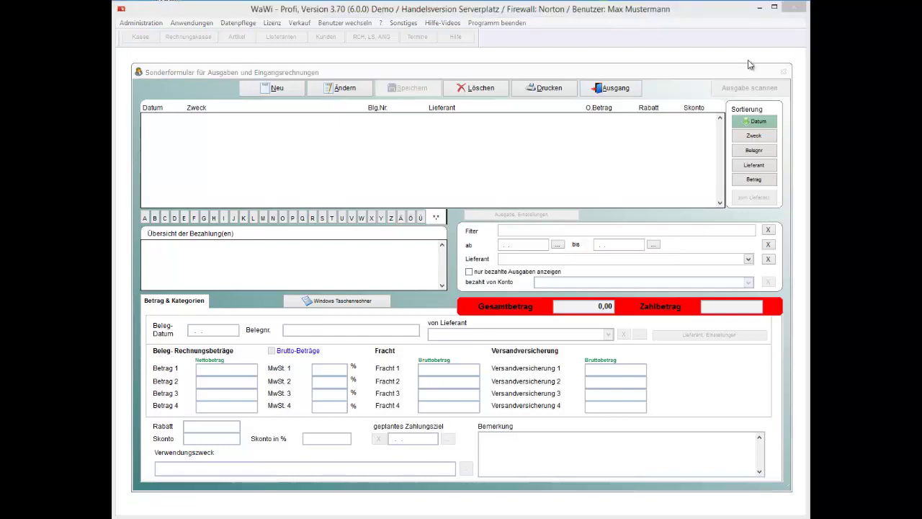
{"action": "left_click", "coordinate": [607, 85]}
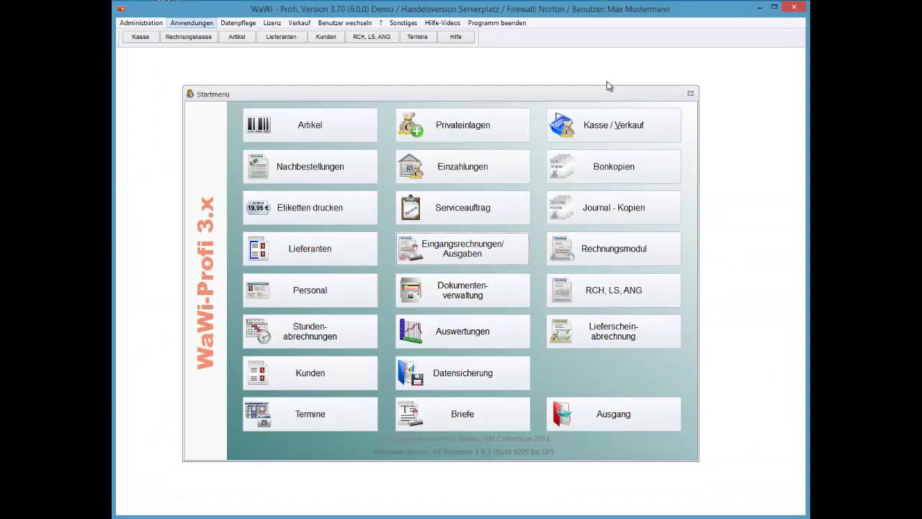
Step: Open Konten und Buchungen in the Buchhaltung and check the Renovierungsbedarf booking on the Geschäftskonto
{"action": "key", "text": "Down"}
{"action": "key", "text": "b"}
{"action": "key", "text": "b"}
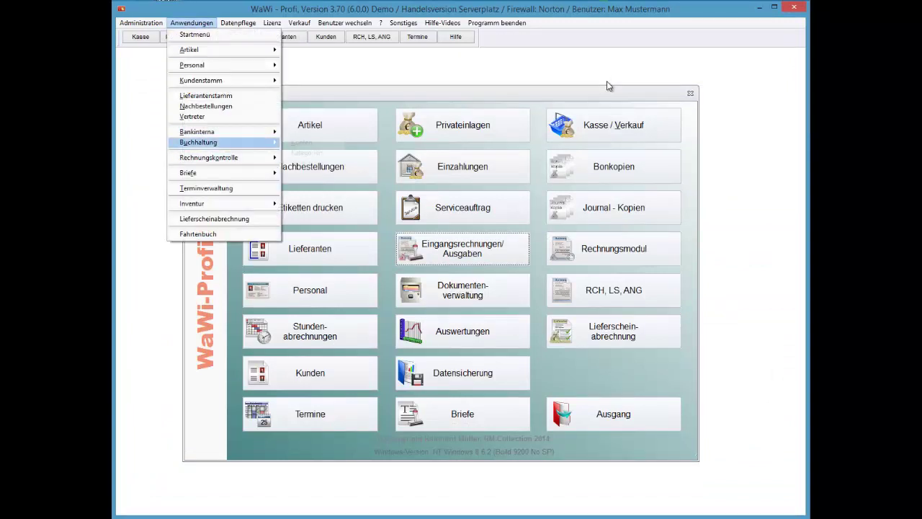
{"action": "key", "text": "Right"}
{"action": "key", "text": "Down"}
{"action": "key", "text": "Down"}
{"action": "key", "text": "Return"}
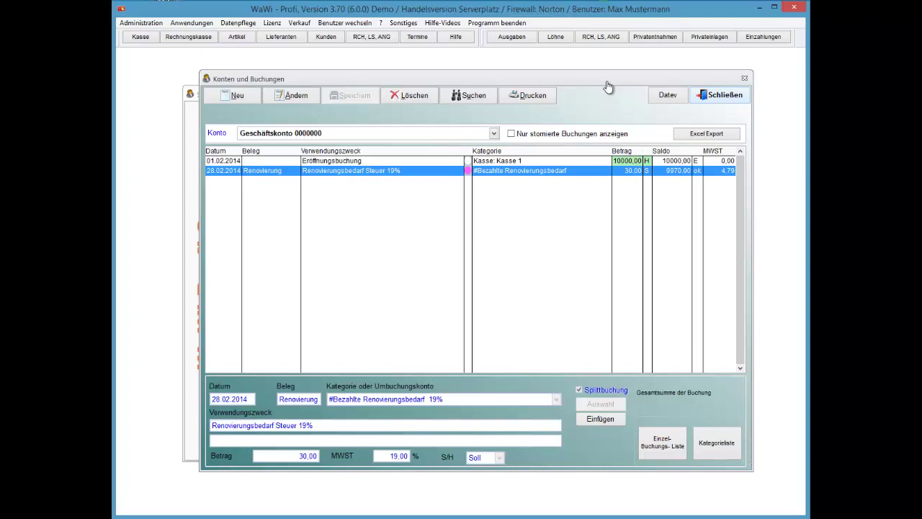
{"action": "key", "text": "Return"}
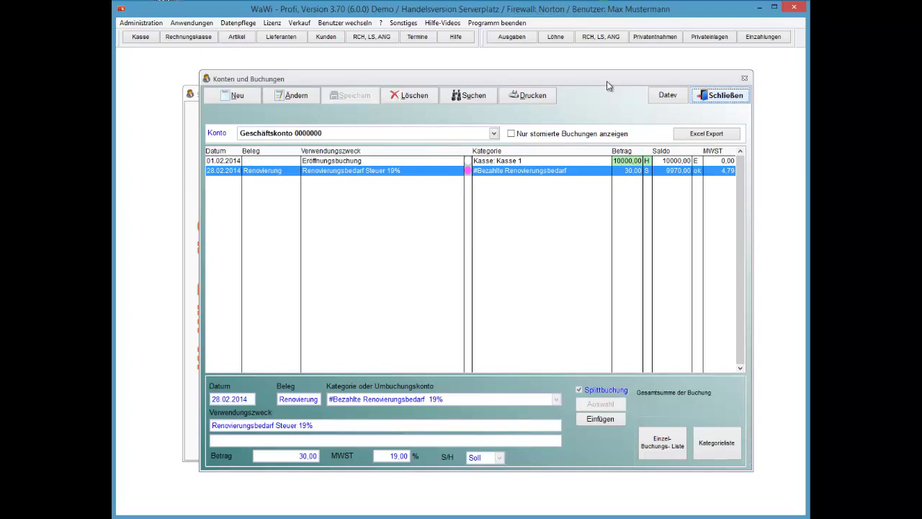